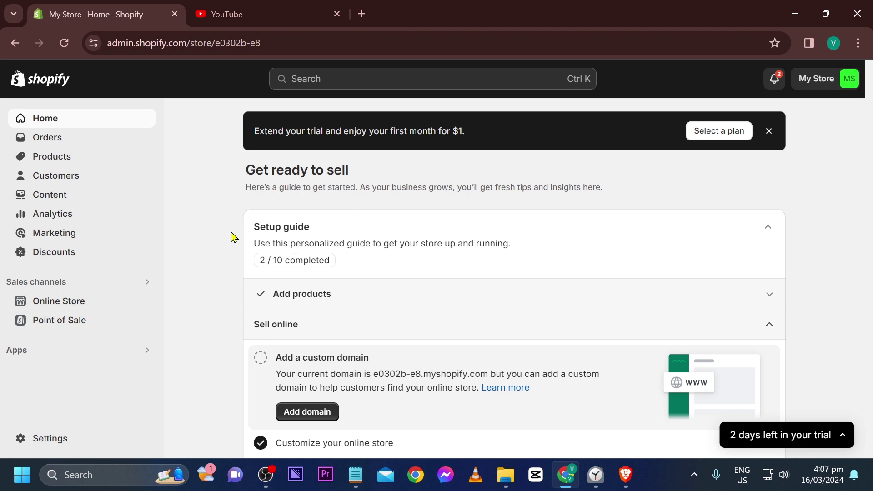
Open the Products list in a new tab, view it, then return to the Home tab.
middle_click(86, 159)
left_click(246, 15)
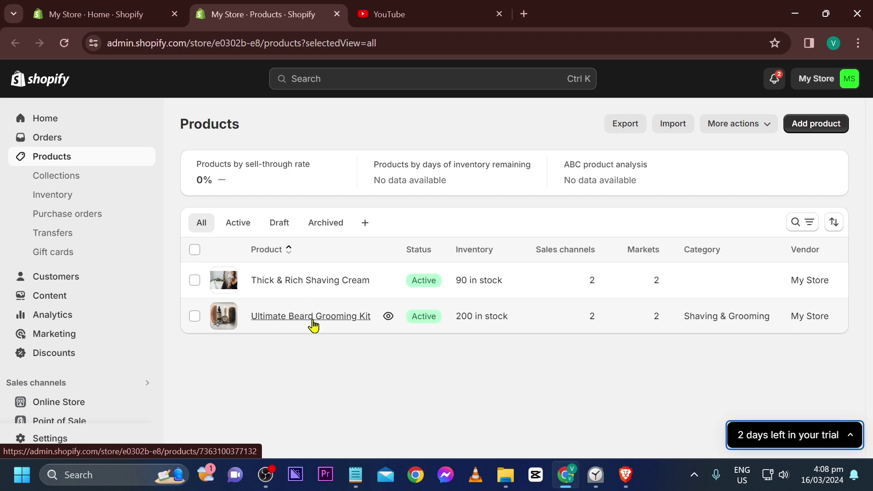
key("ctrl+shift+Tab")
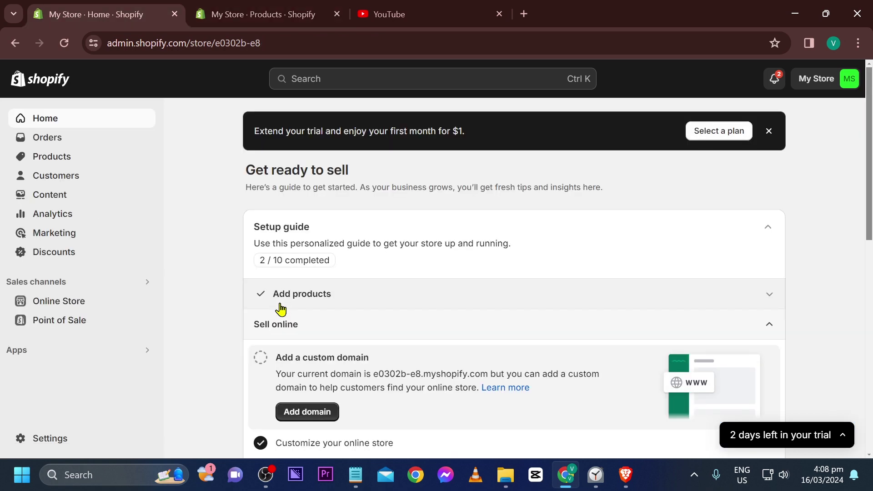
Find Selleasy via admin search and install it, granting the requested permissions.
left_click(322, 80)
type("S")
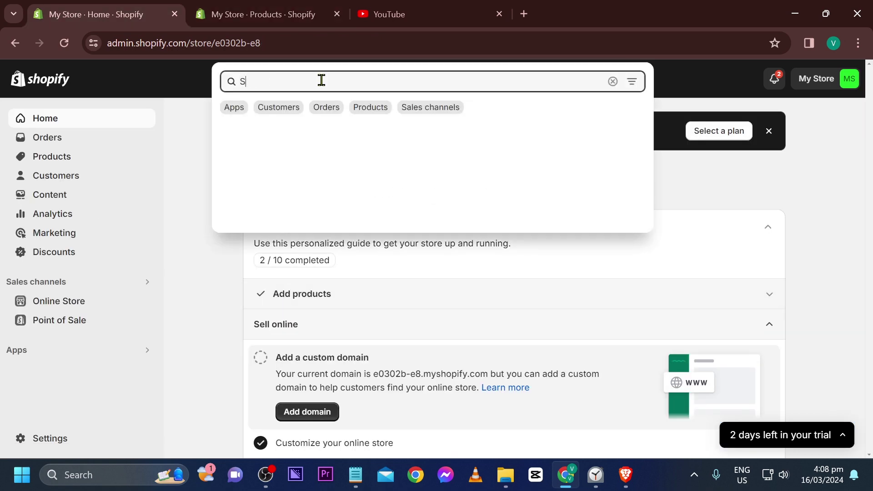
type("ELLEASY")
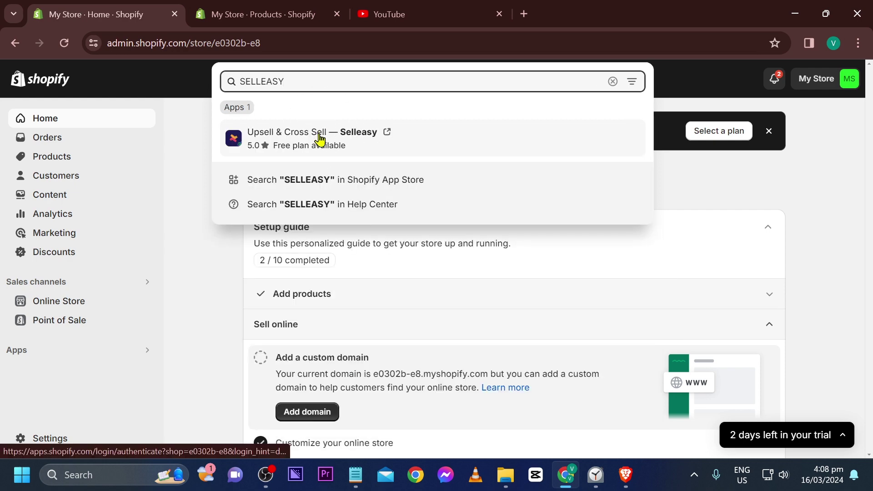
left_click(321, 136)
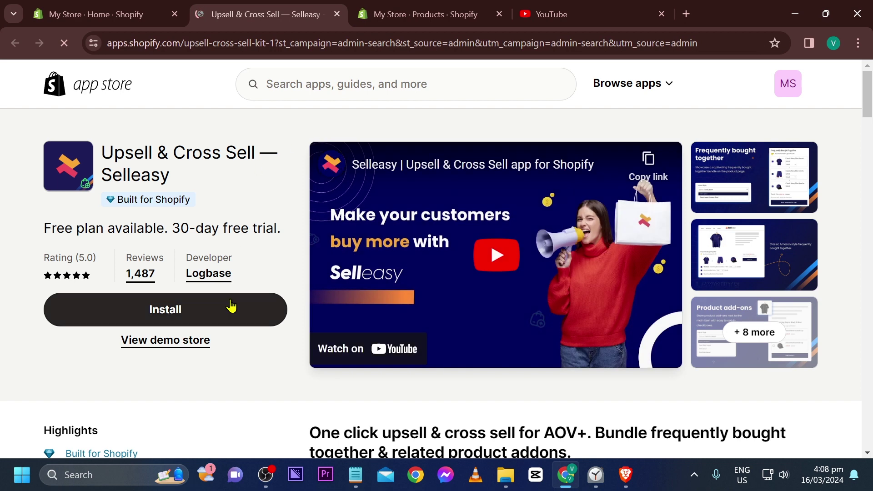
left_click(231, 308)
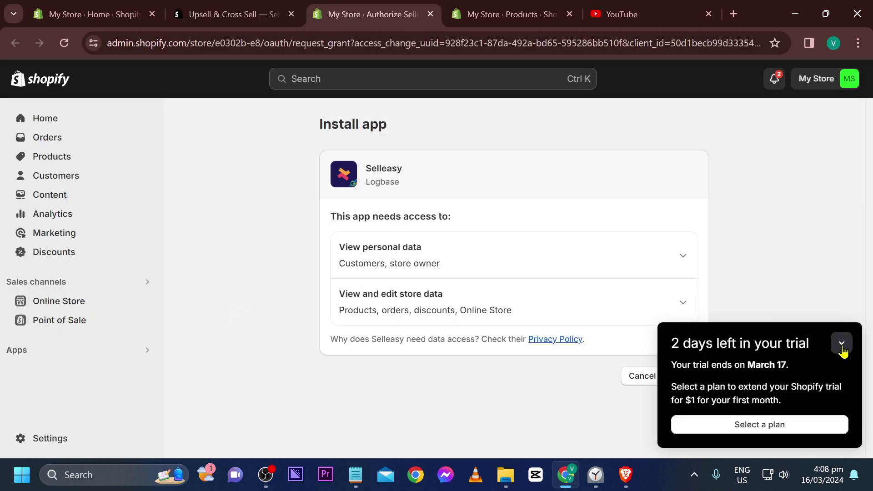
left_click(841, 344)
left_click(690, 380)
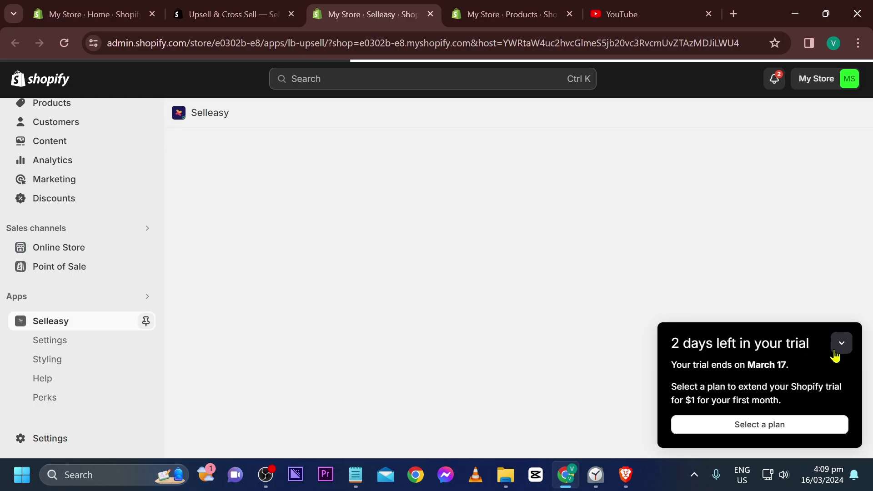
left_click(840, 345)
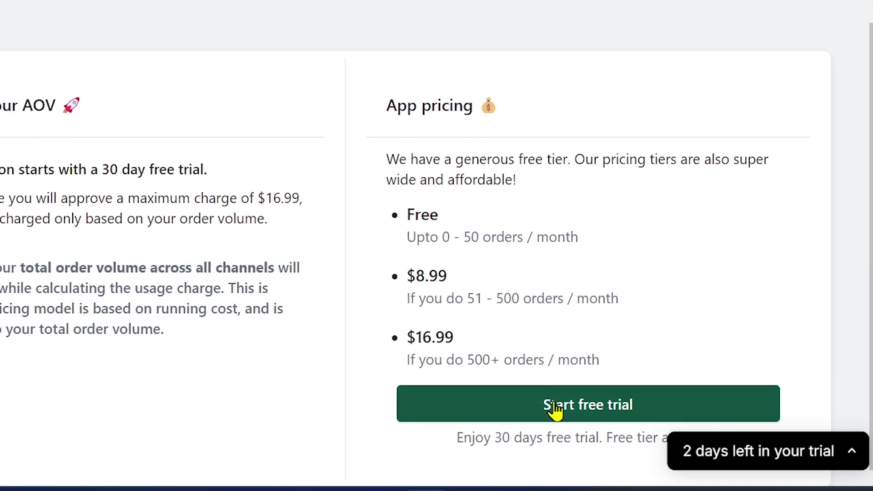
Review the Selleasy pricing tiers and start the 30-day free trial.
left_click_drag(417, 106, 465, 180)
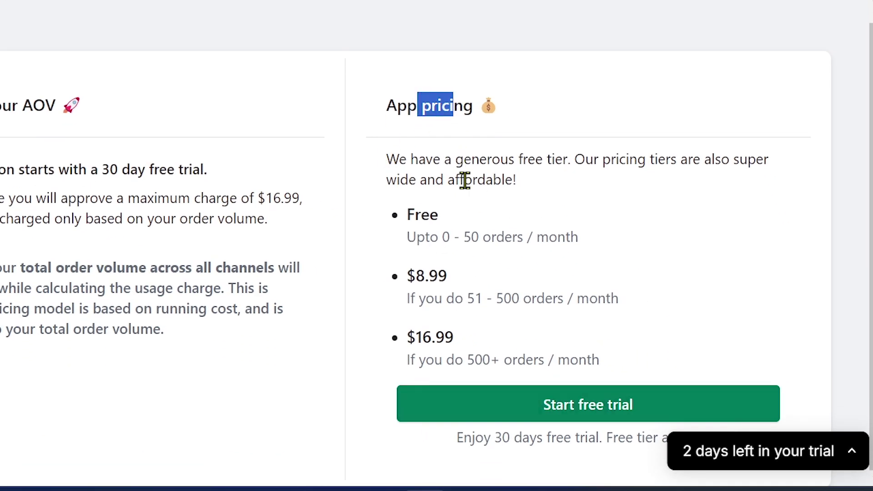
left_click_drag(463, 298, 550, 292)
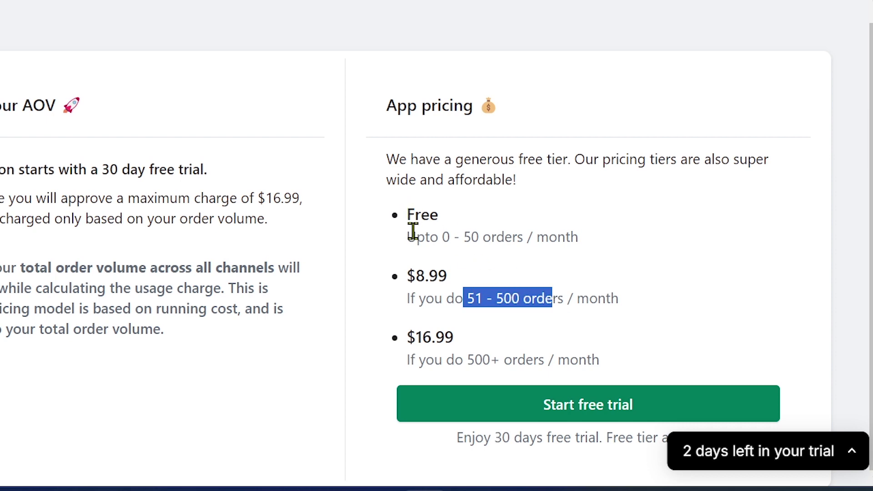
left_click_drag(417, 237, 564, 257)
left_click(562, 256)
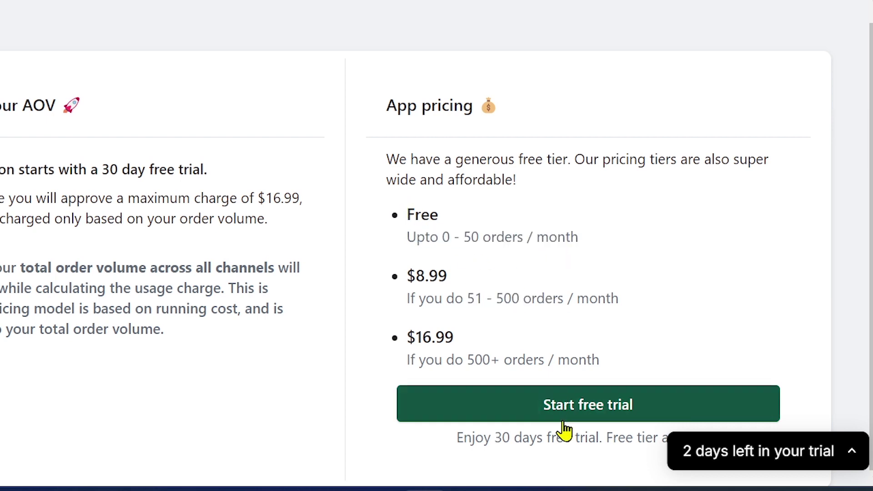
left_click(549, 418)
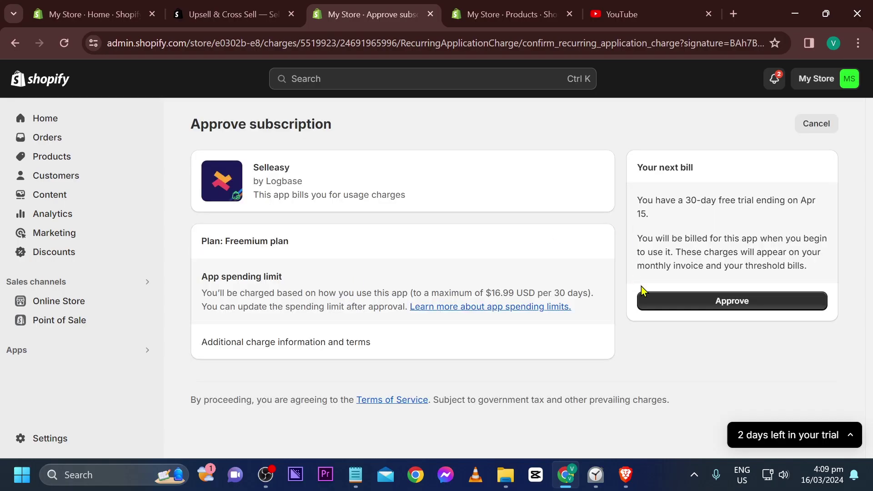
Approve the Freemium plan subscription for Selleasy.
left_click(695, 304)
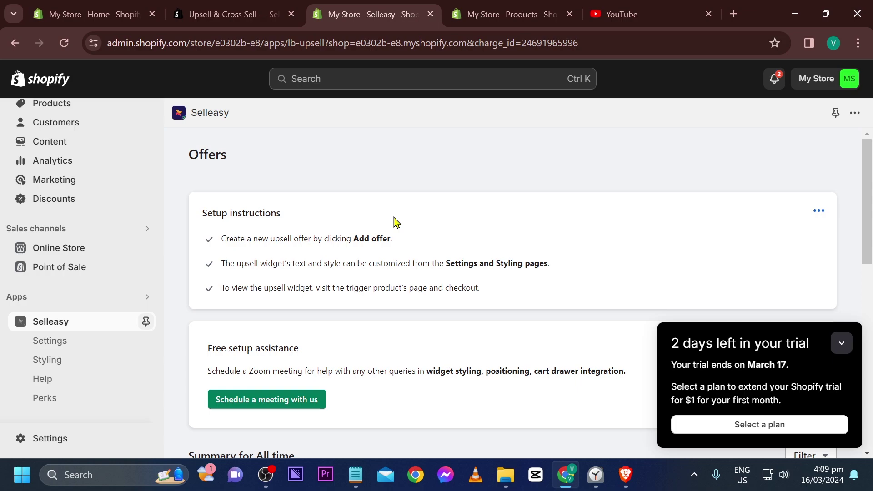
left_click(840, 353)
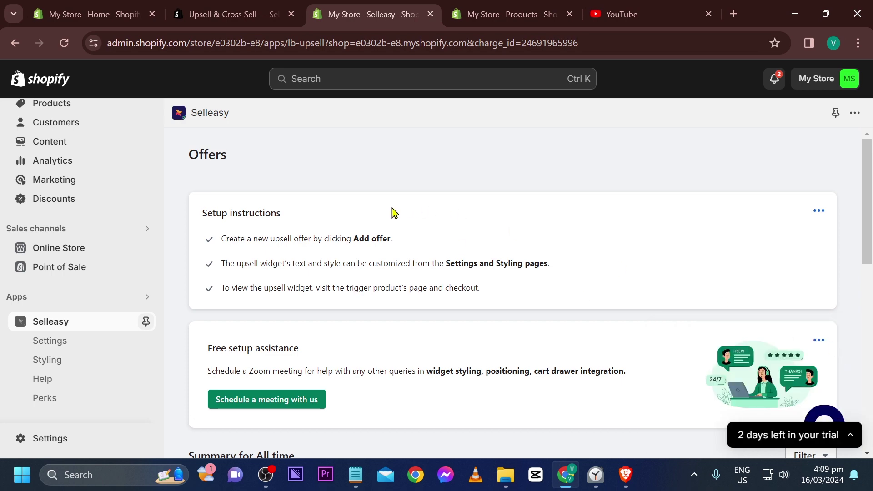
scroll(392, 214, "down", 8)
scroll(394, 221, "down", 1)
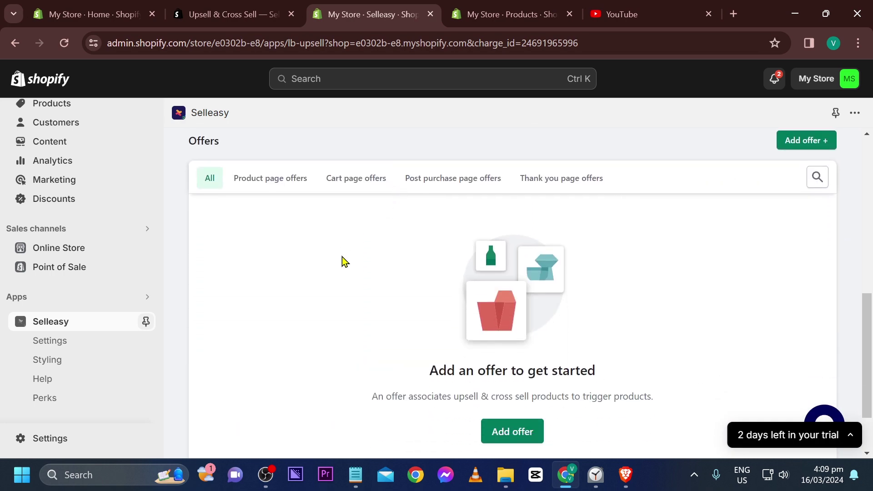
scroll(332, 303, "down", 2)
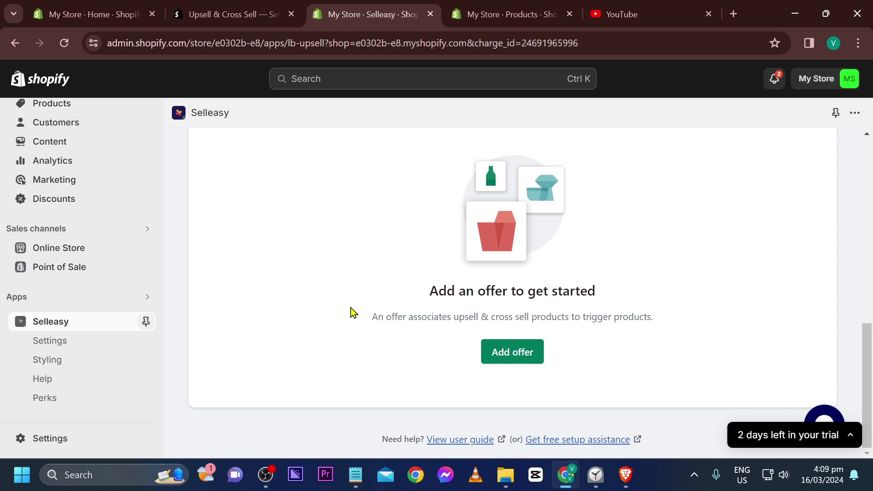
Start a new offer and choose Product add-ons as its type.
left_click(521, 355)
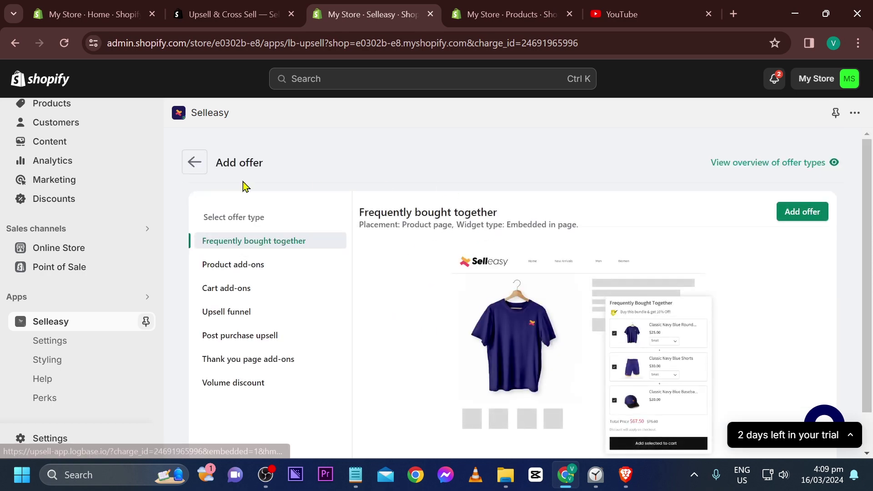
scroll(254, 252, "down", 1)
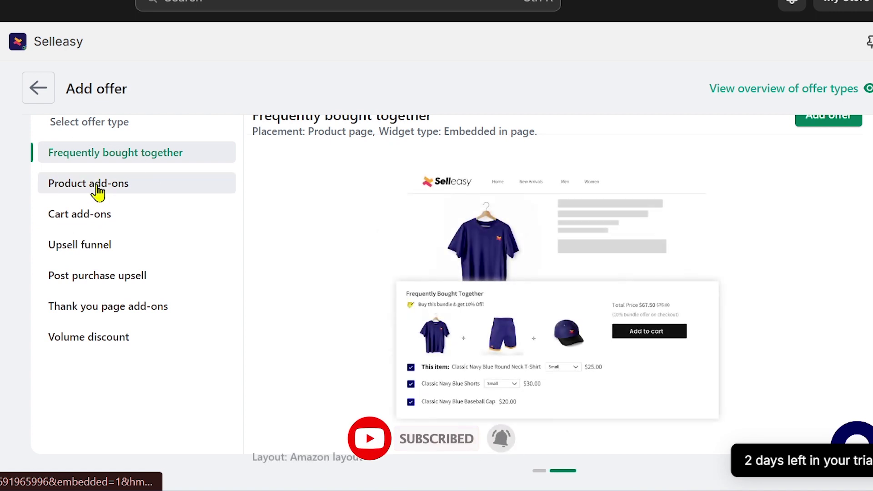
left_click(103, 193)
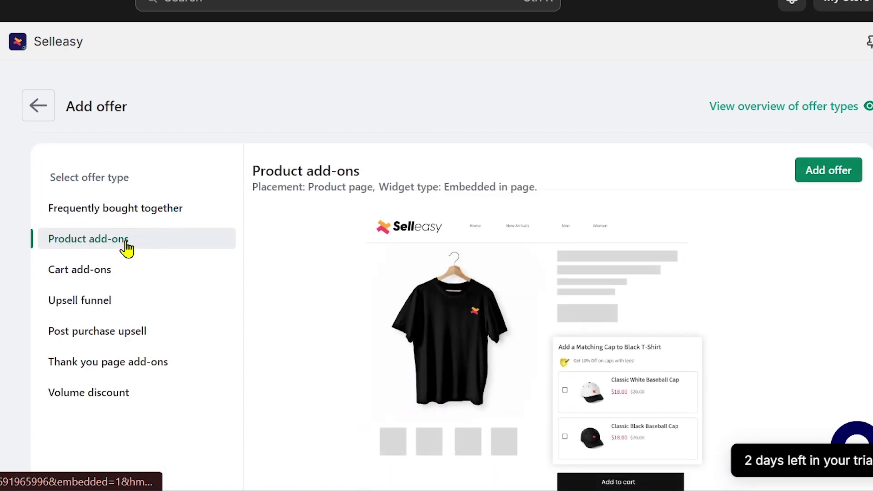
Create the Product add-ons offer and enable the Product add-ons widget.
left_click(821, 171)
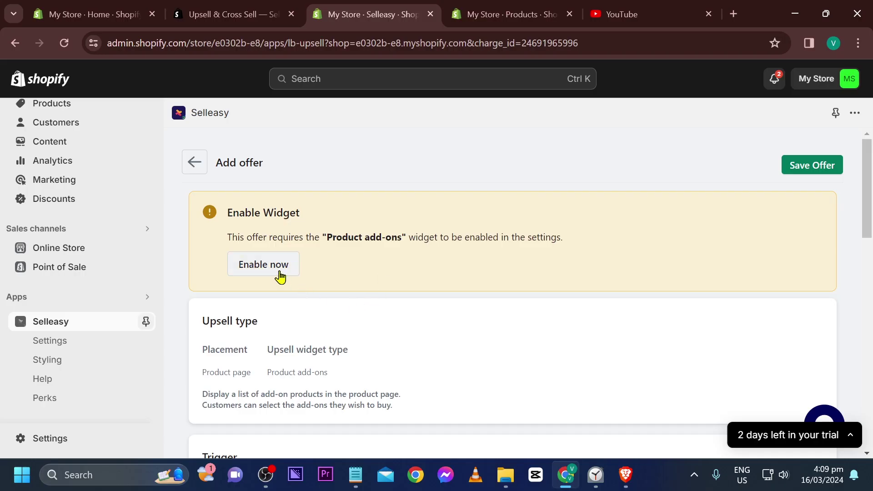
left_click(260, 269)
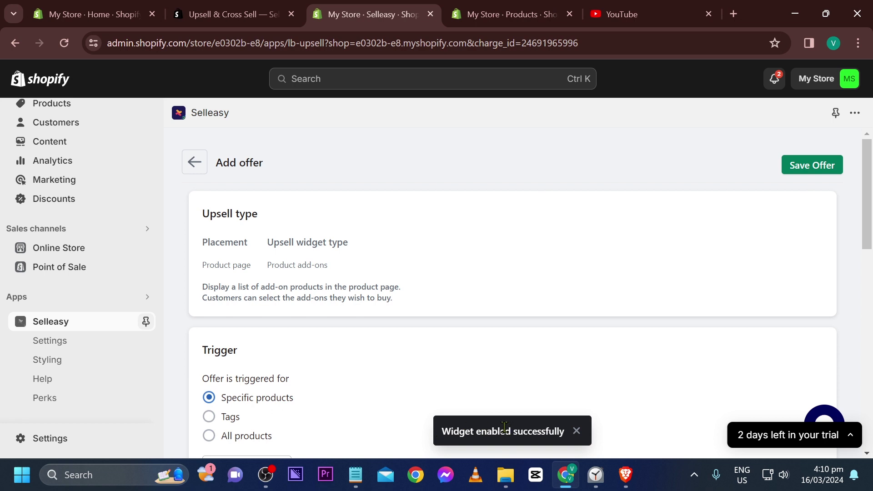
left_click_drag(476, 430, 539, 433)
left_click(369, 272)
Set the offer's trigger to All products.
scroll(296, 267, "down", 3)
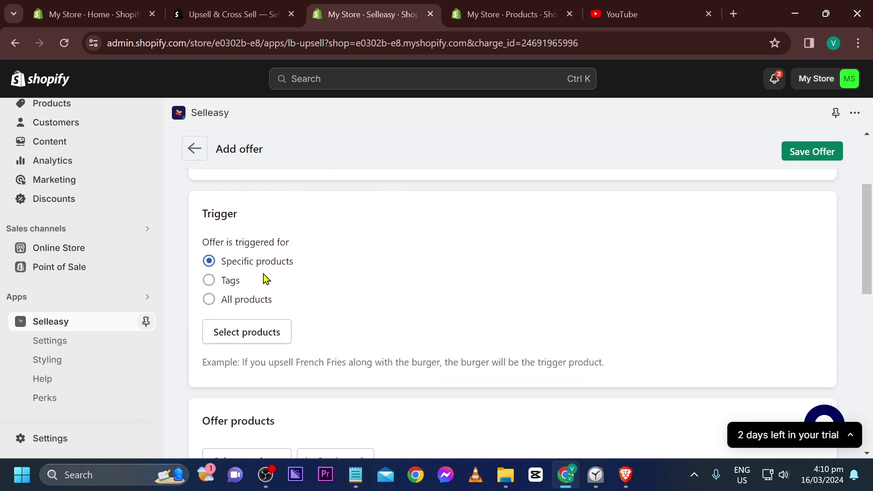
left_click(236, 307)
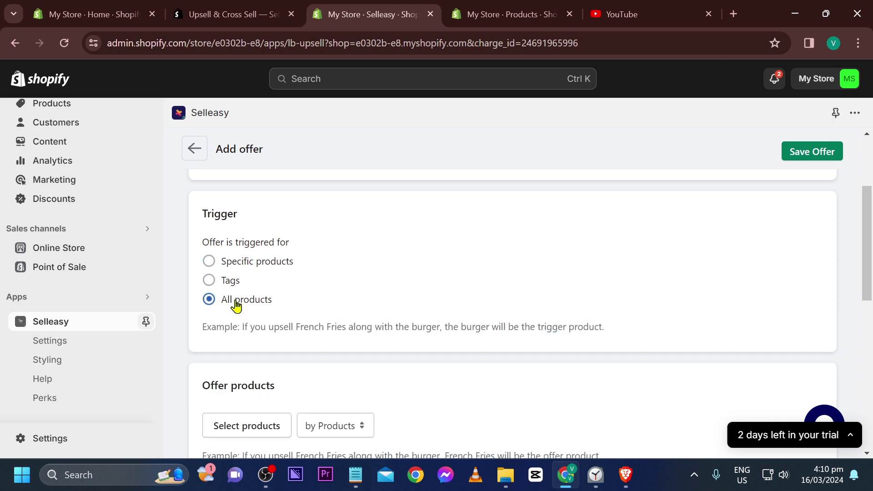
scroll(306, 278, "down", 3)
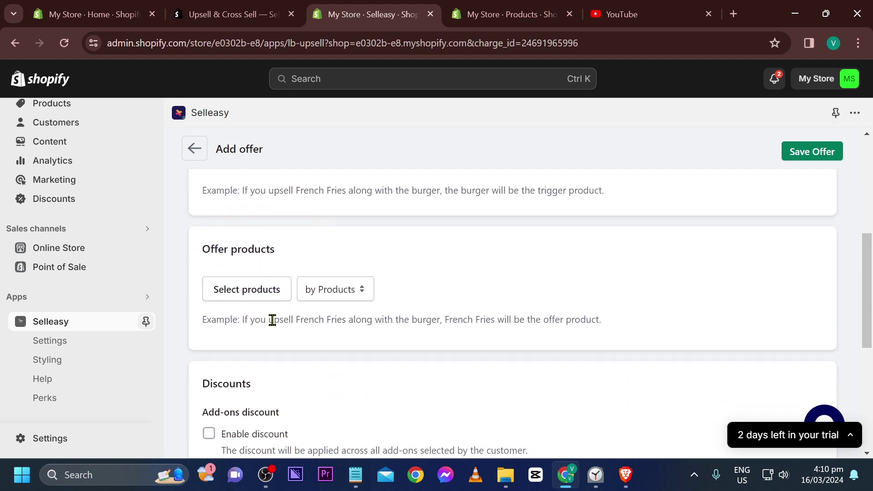
Add Thick & Rich Shaving Cream as the offer's add-on product.
left_click(254, 296)
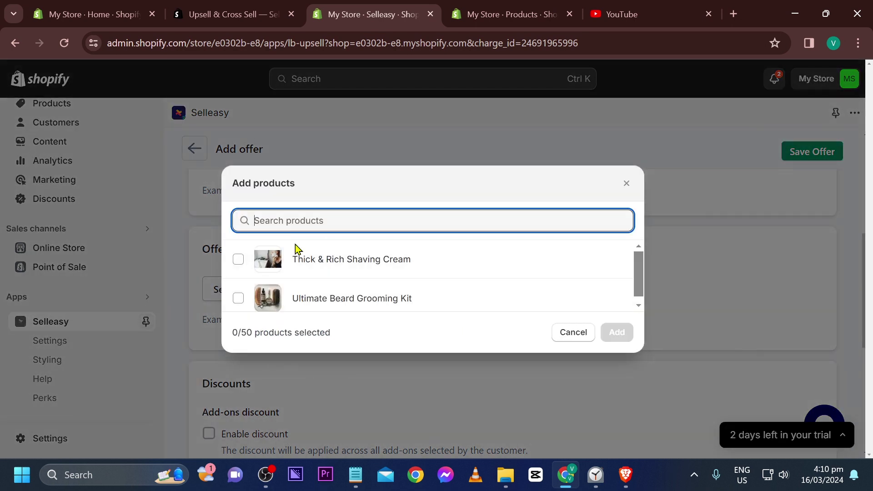
left_click(238, 259)
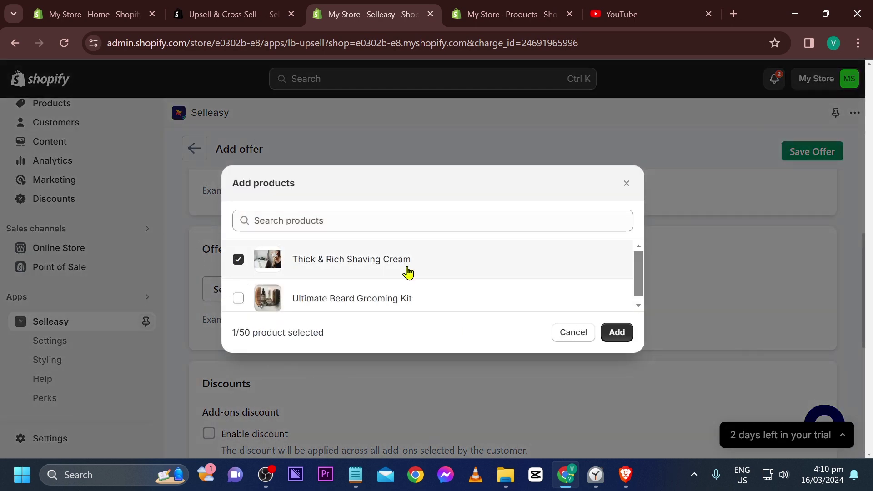
left_click(611, 332)
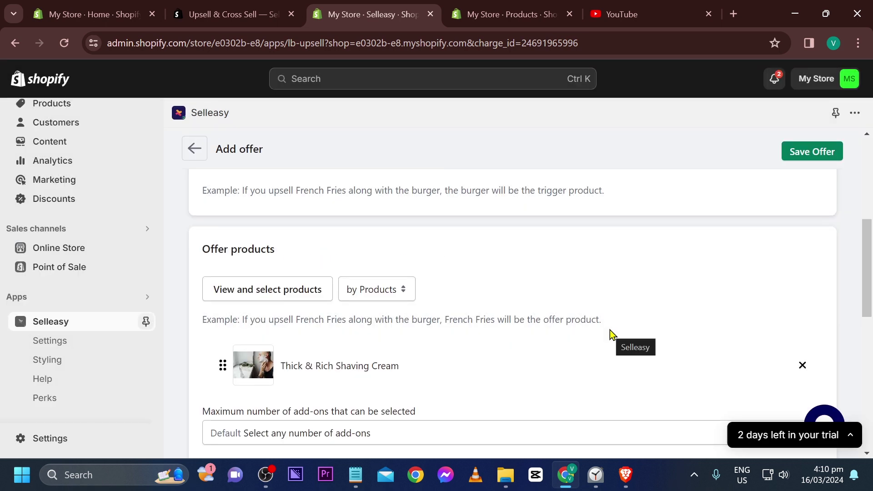
scroll(610, 329, "down", 3)
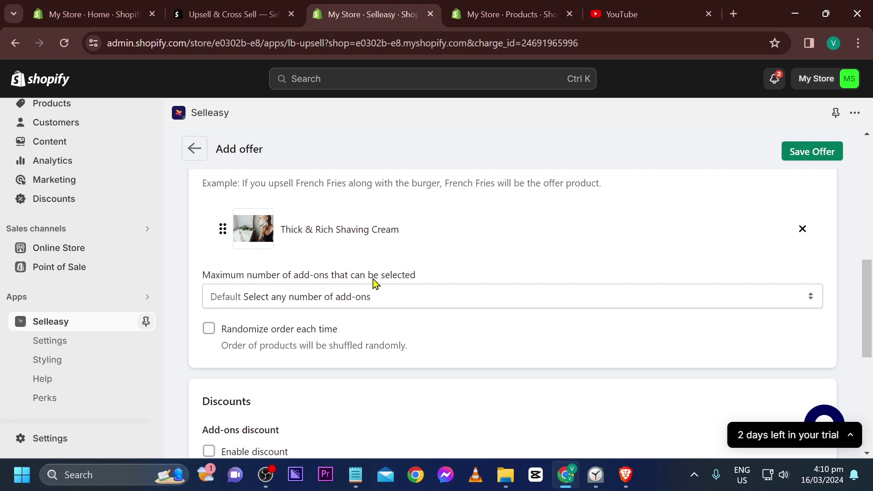
Set Maximum number of add-ons to 'Select atleast one add-on'.
left_click(309, 298)
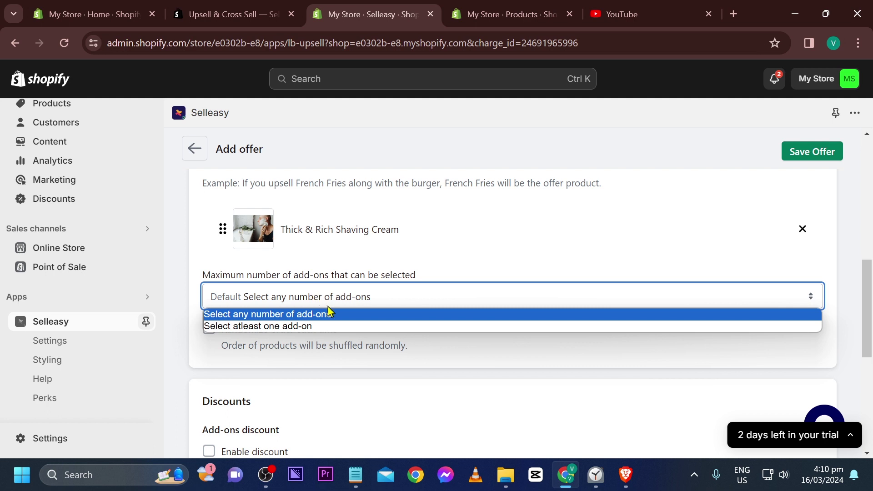
left_click(285, 326)
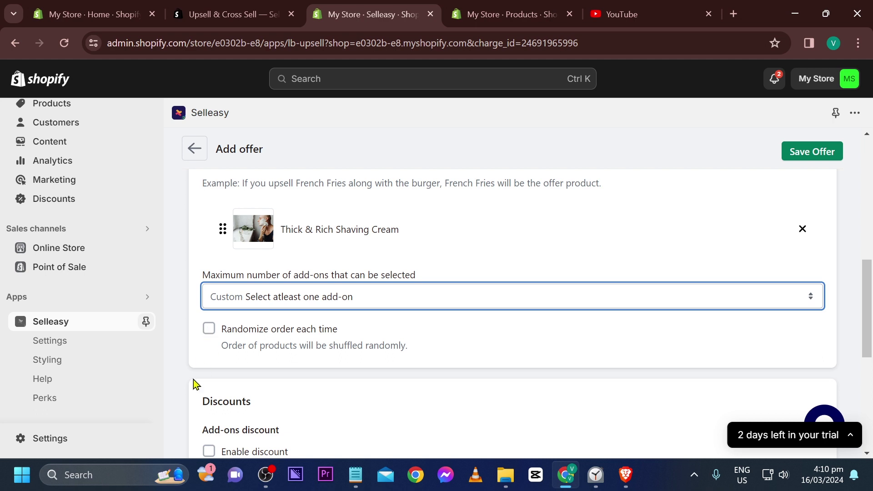
scroll(193, 380, "down", 5)
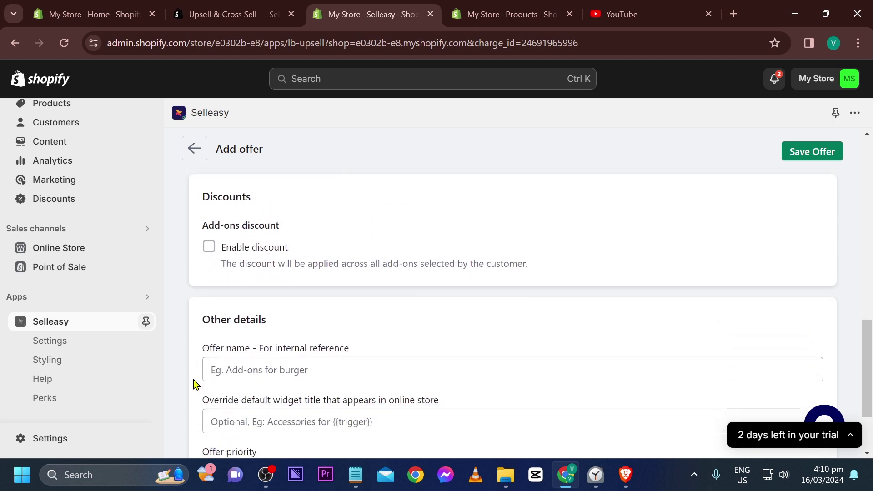
Enable the add-ons discount and set it to Free shipping.
left_click(209, 248)
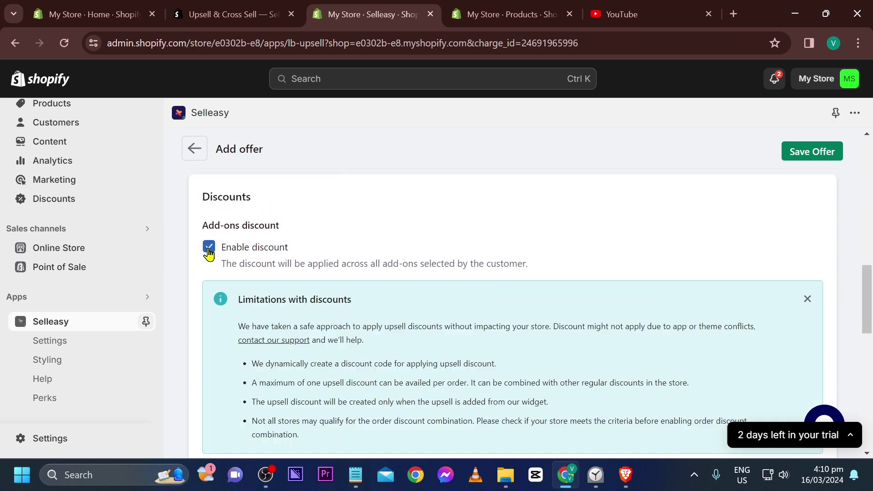
scroll(287, 259, "down", 5)
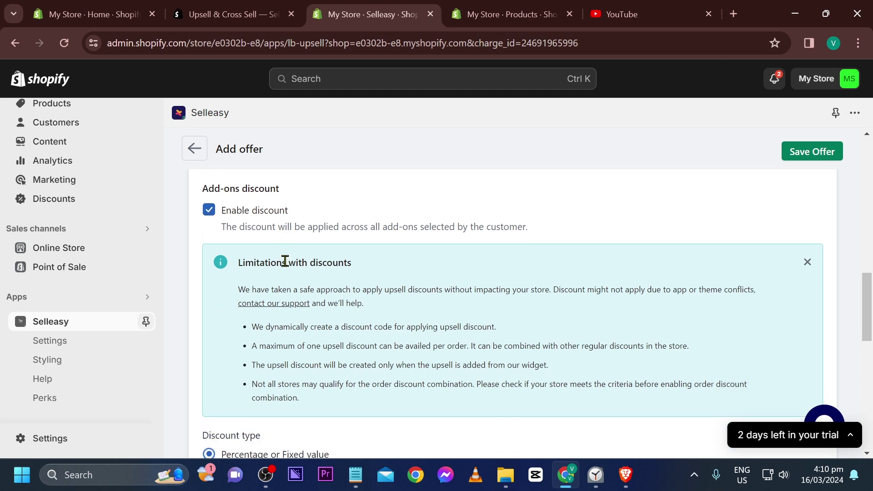
left_click(259, 292)
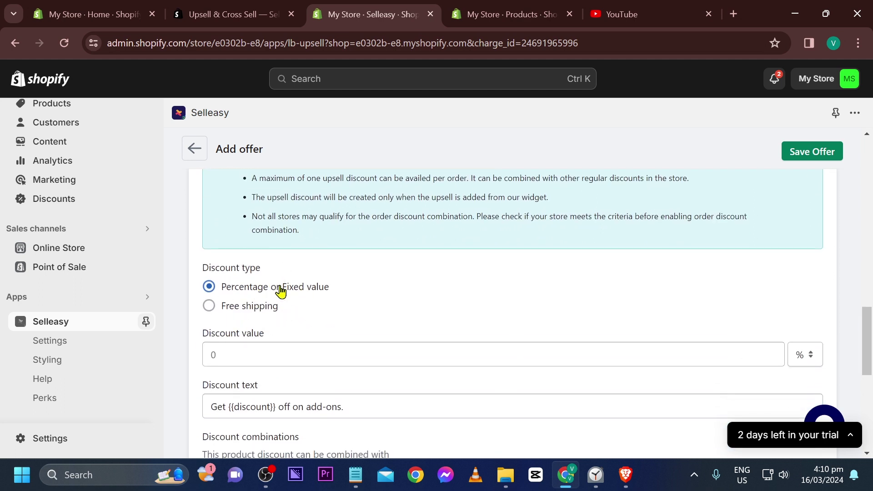
left_click(232, 313)
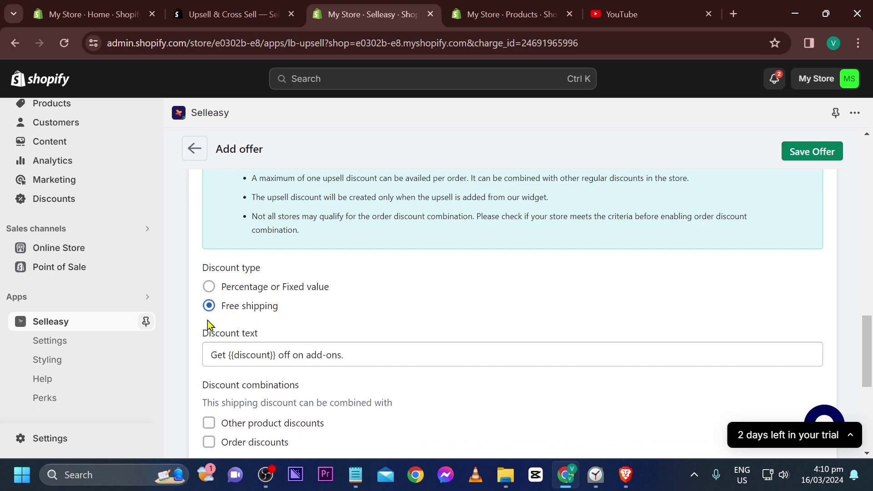
left_click(227, 308)
scroll(228, 312, "down", 3)
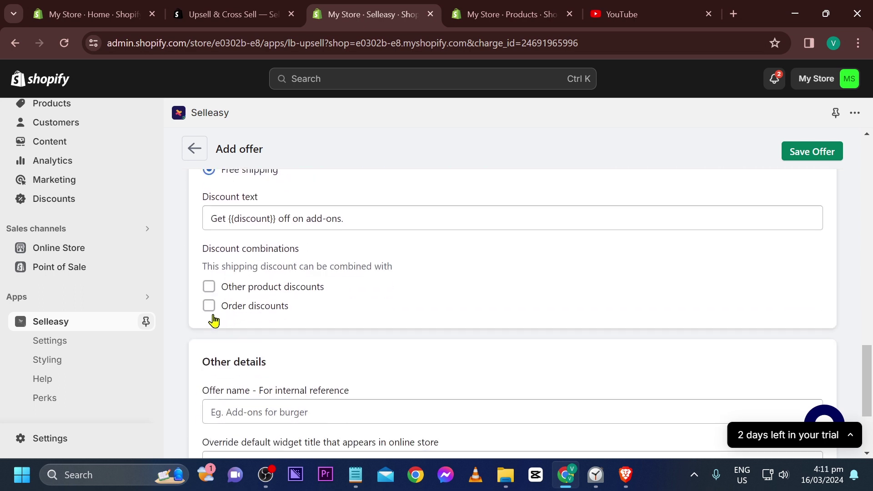
scroll(213, 319, "down", 3)
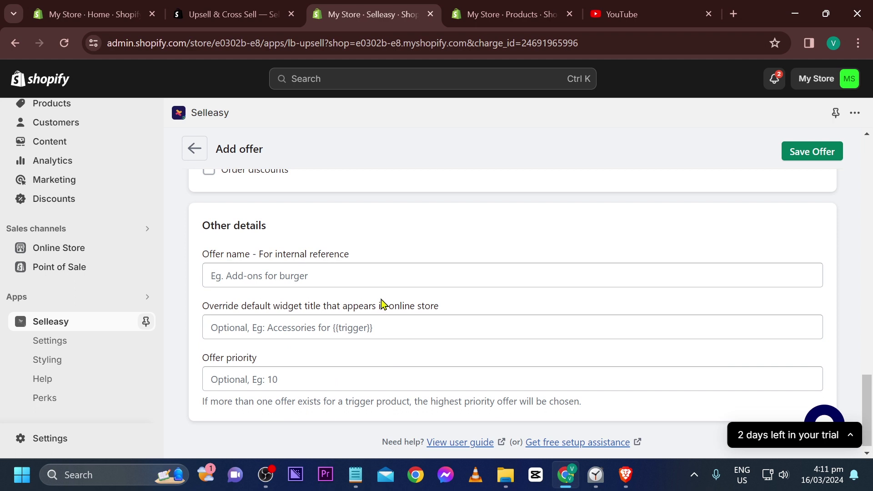
Name the offer 'Add on for Ultimate Grooming Kit' and save it.
left_click(344, 275)
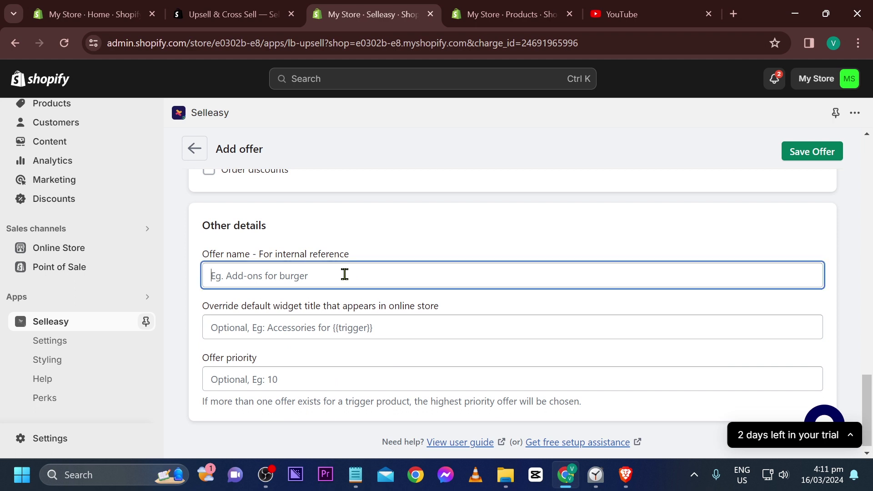
type("Add on for Ultimate Grooming K")
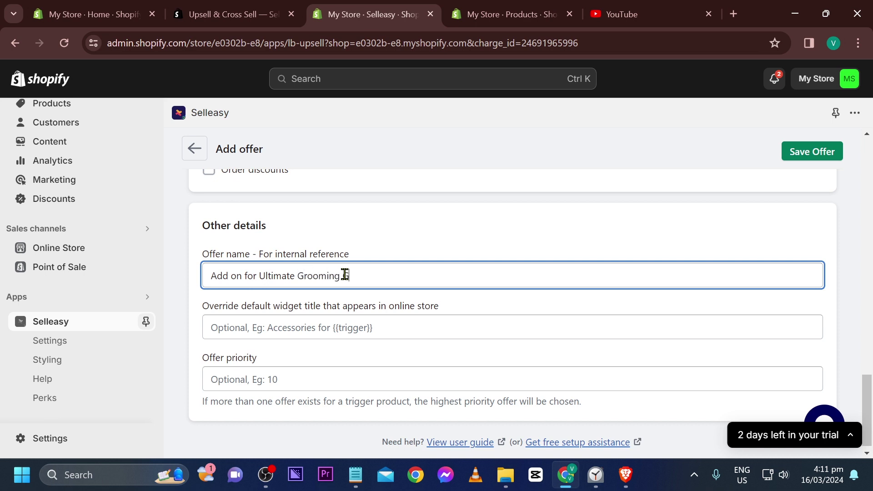
left_click(396, 234)
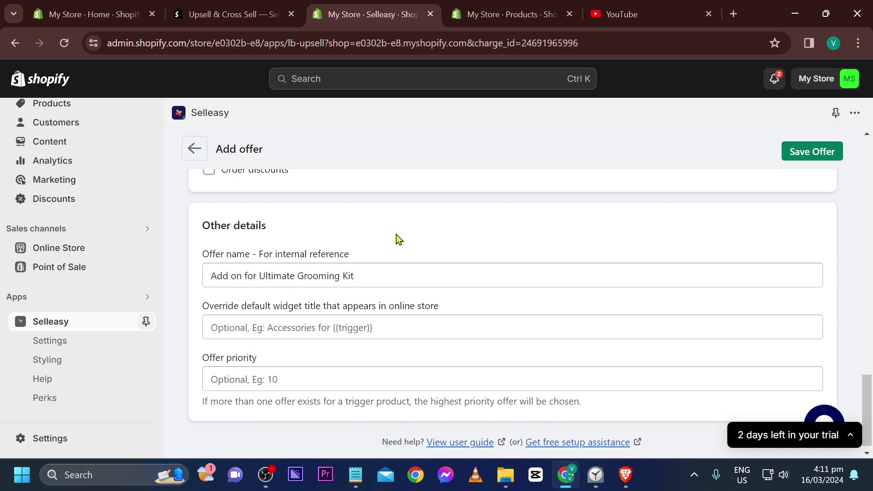
scroll(421, 248, "down", 1)
left_click(812, 152)
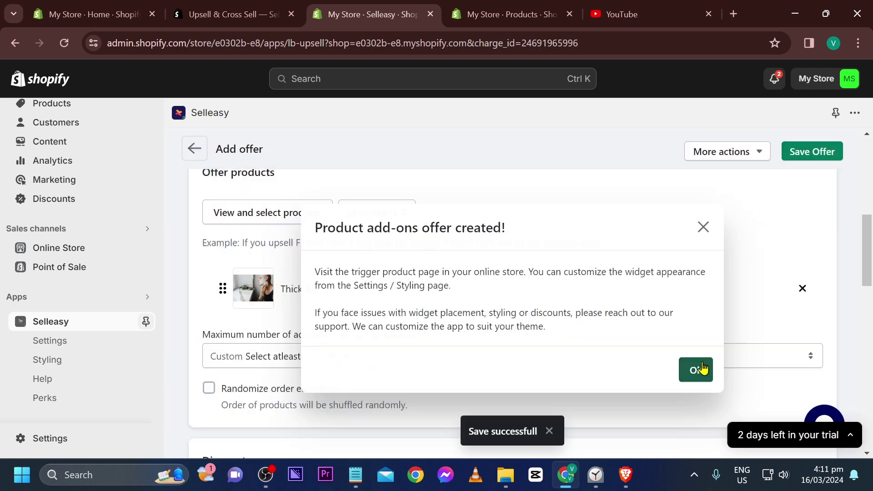
left_click(696, 366)
scroll(293, 307, "up", 5)
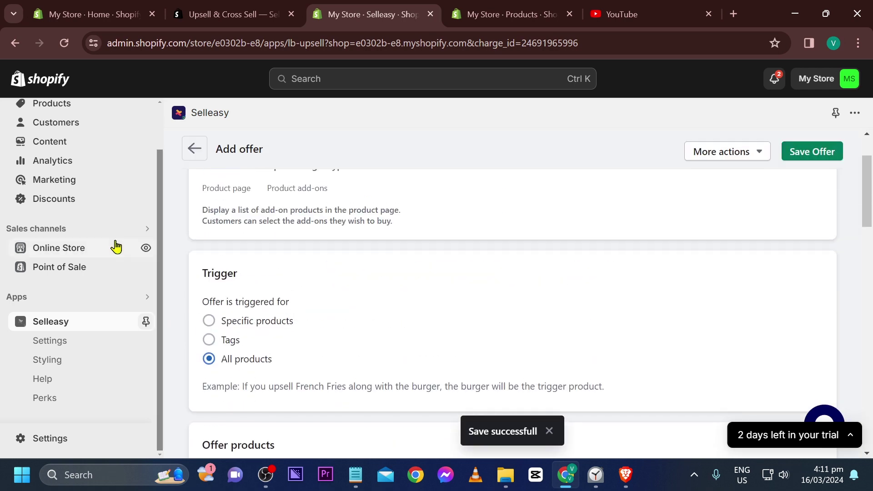
Open the online store in a new tab and close the old products admin tab.
left_click(146, 249)
middle_click(555, 6)
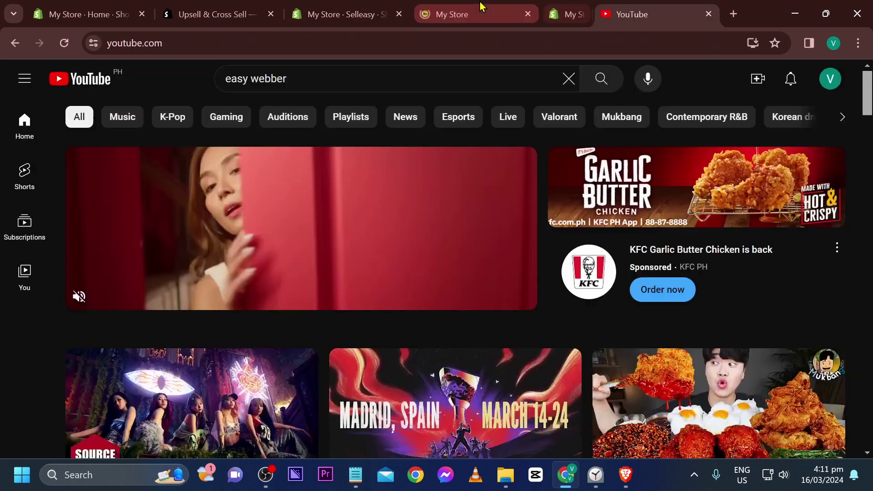
scroll(273, 196, "down", 7)
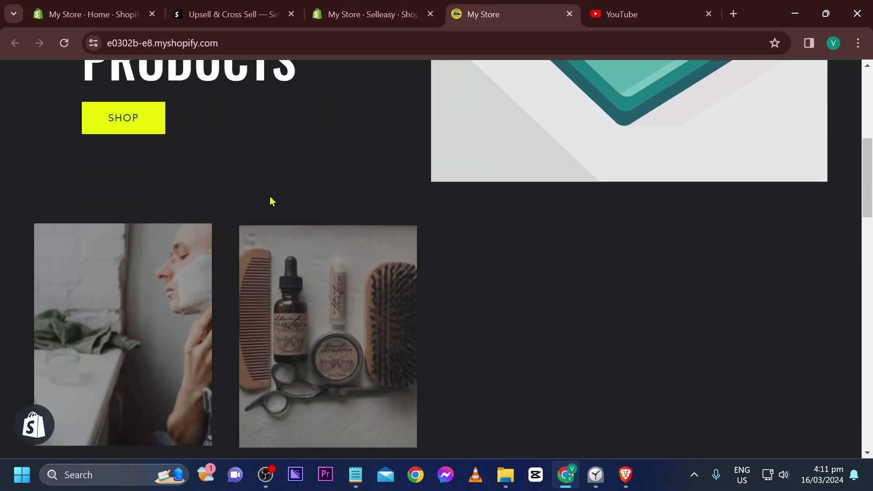
scroll(272, 201, "down", 7)
scroll(269, 199, "up", 4)
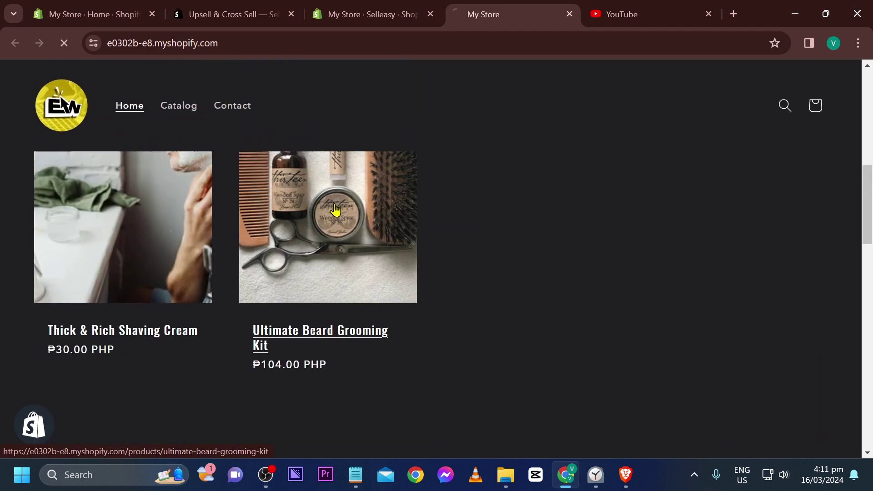
Open the Ultimate Beard Grooming Kit product page and scroll through it.
left_click(336, 210)
left_click(708, 15)
scroll(636, 195, "down", 4)
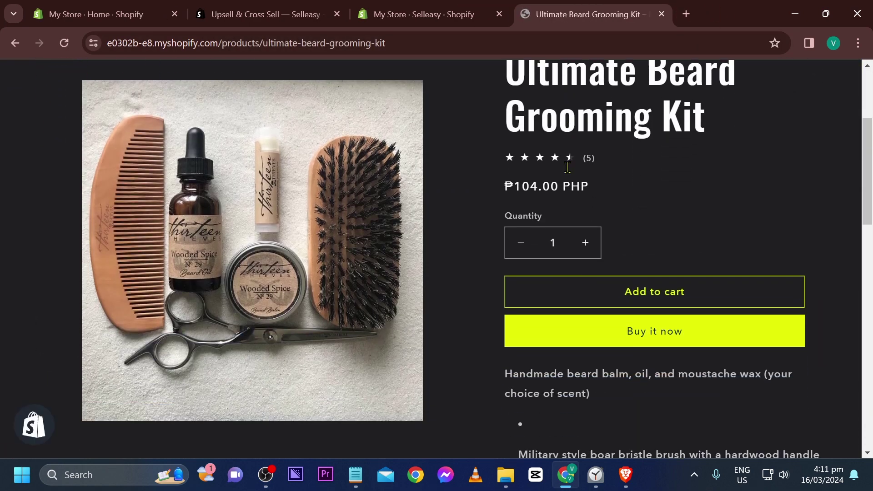
scroll(666, 252, "up", 2)
scroll(667, 253, "down", 4)
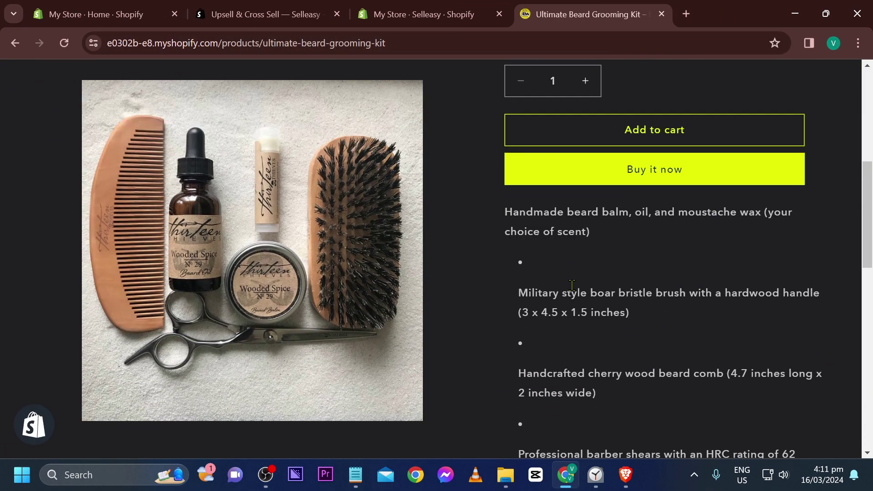
scroll(592, 272, "up", 6)
scroll(571, 291, "down", 10)
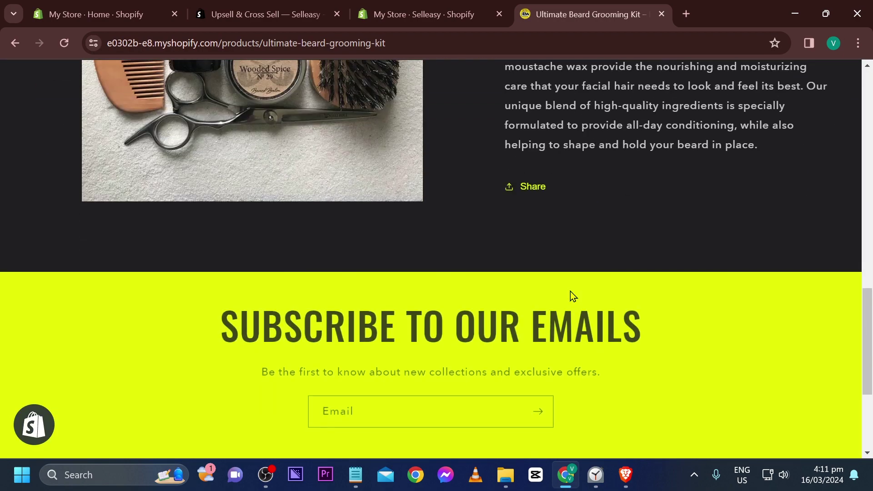
scroll(572, 296, "up", 9)
scroll(572, 295, "up", 1)
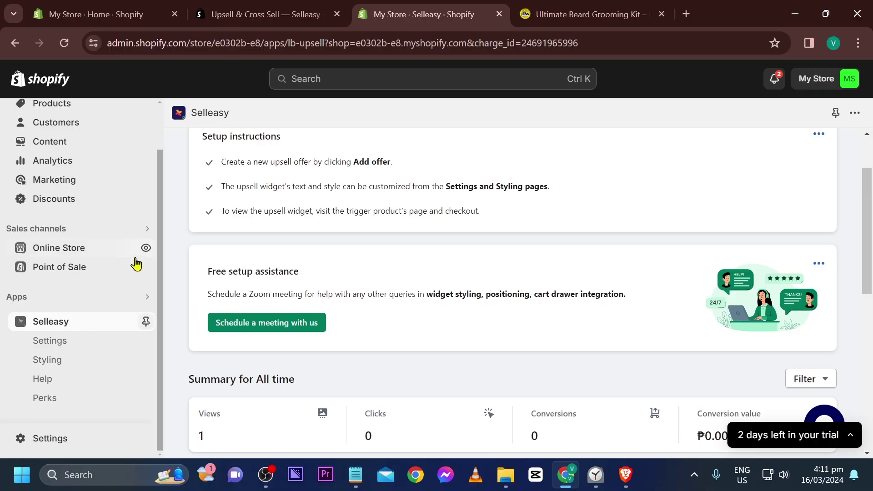
Turn on the Selleasy app embed in the live Ride theme and save.
left_click(116, 250)
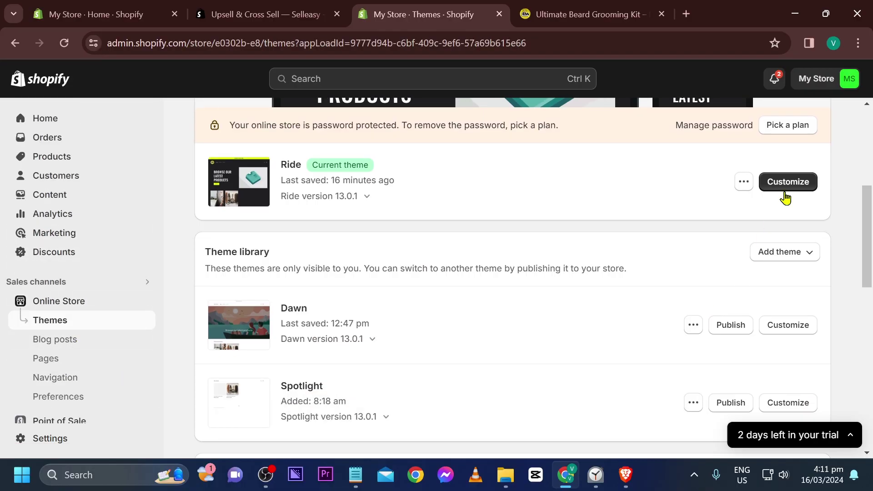
left_click(785, 196)
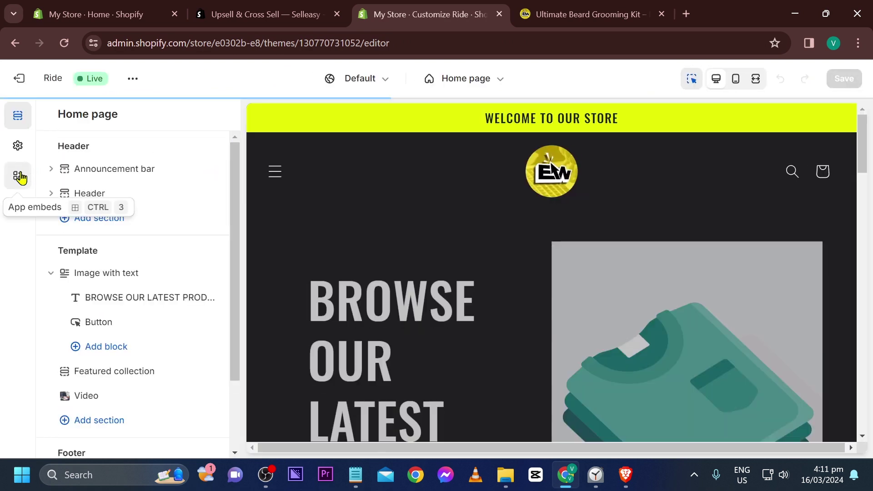
left_click(18, 176)
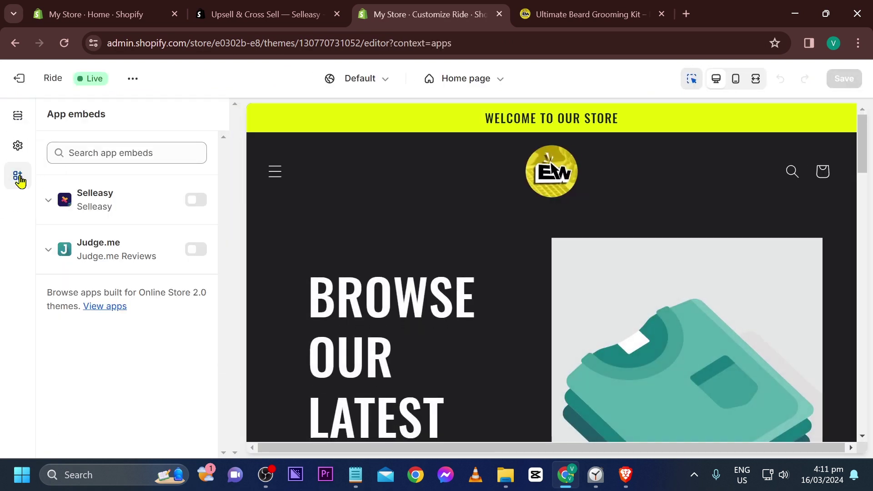
left_click(198, 203)
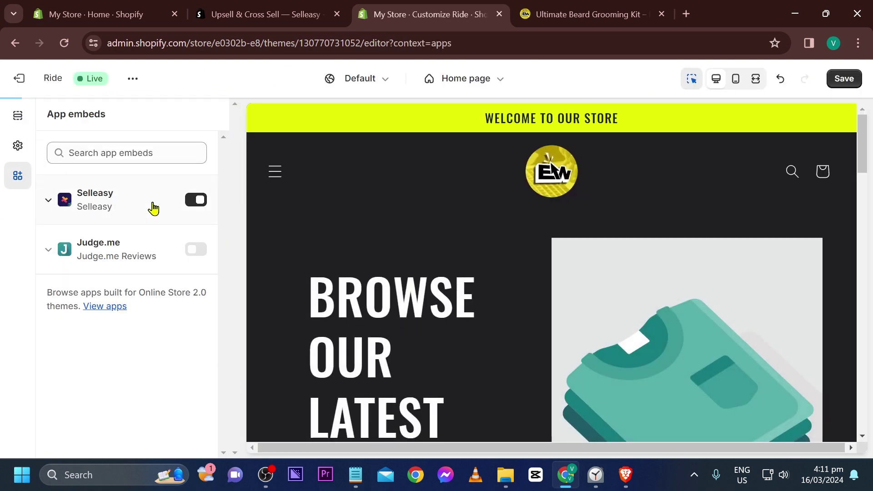
left_click(841, 80)
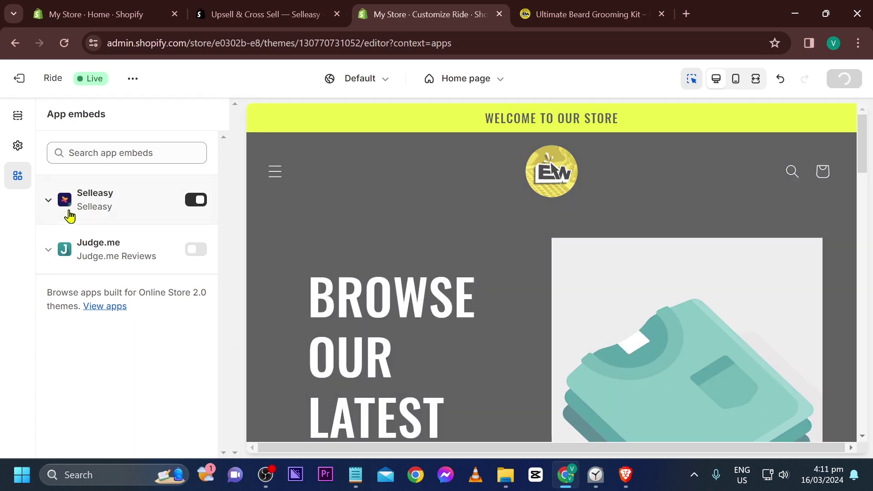
Expand the Selleasy embed settings and close the Selleasy app-store tab.
left_click(108, 208)
left_click(82, 263)
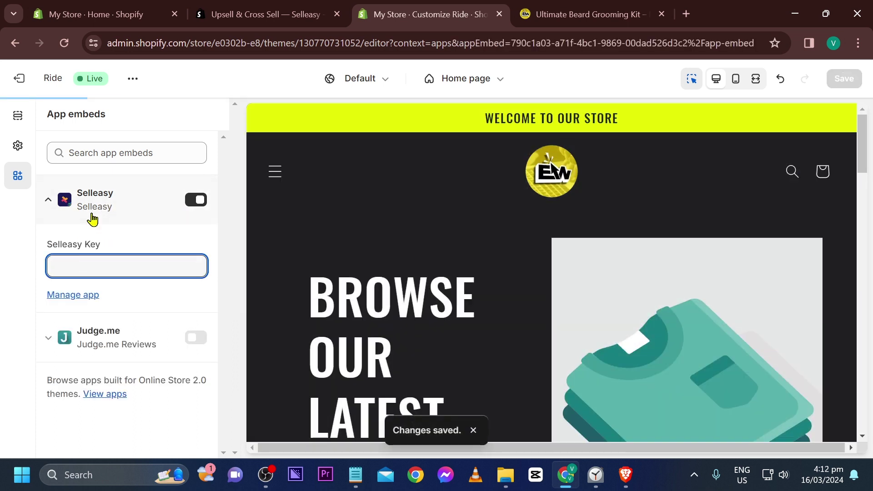
left_click(254, 14)
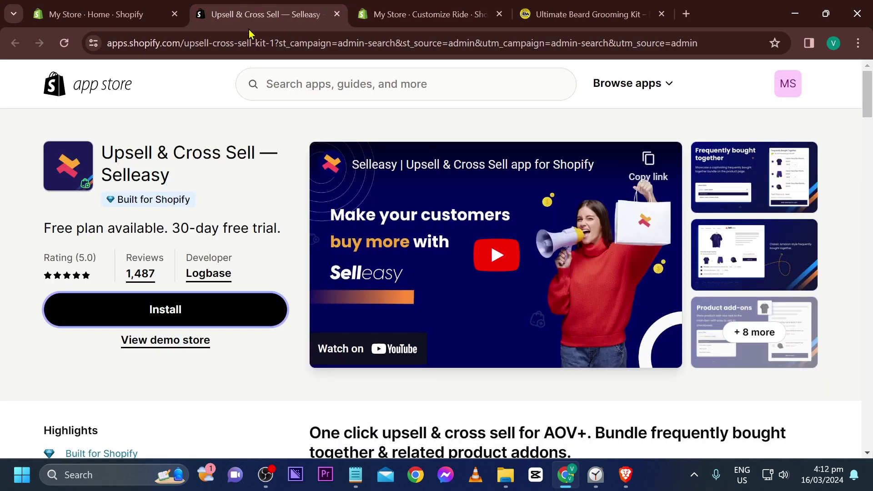
key("ctrl+w")
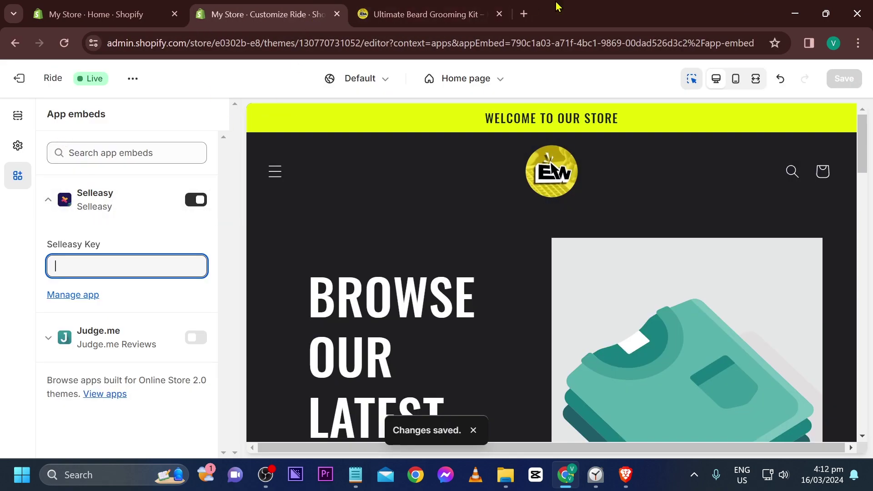
Close the storefront product tab and open the Selleasy app from Apps.
left_click(423, 15)
key("ctrl+w")
scroll(59, 318, "down", 2)
left_click(55, 400)
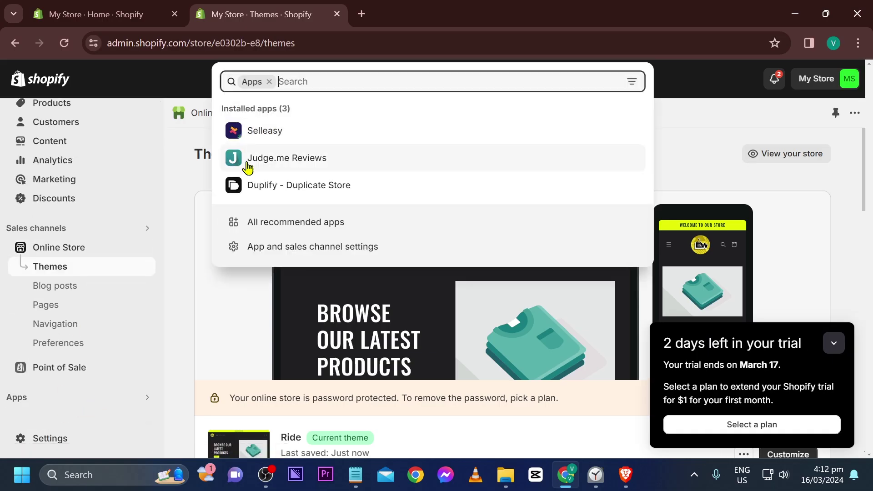
left_click(254, 132)
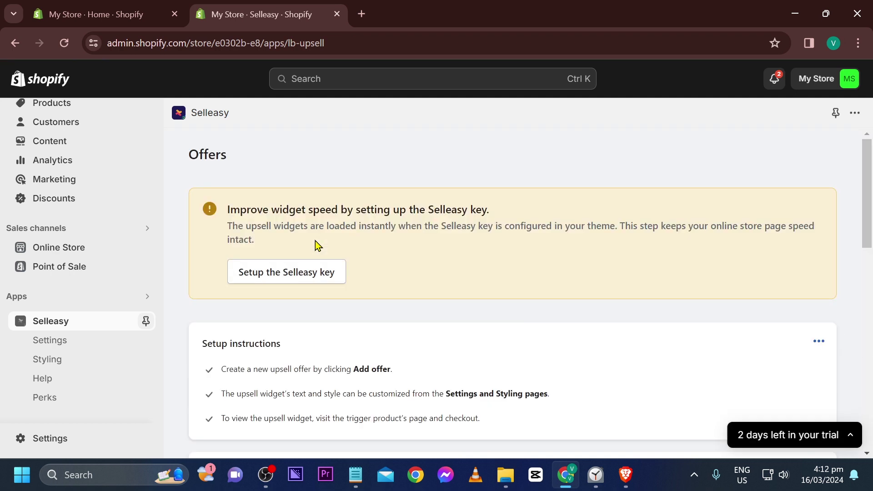
Copy the Selleasy key from the key setup steps and go to the theme editor.
left_click(311, 273)
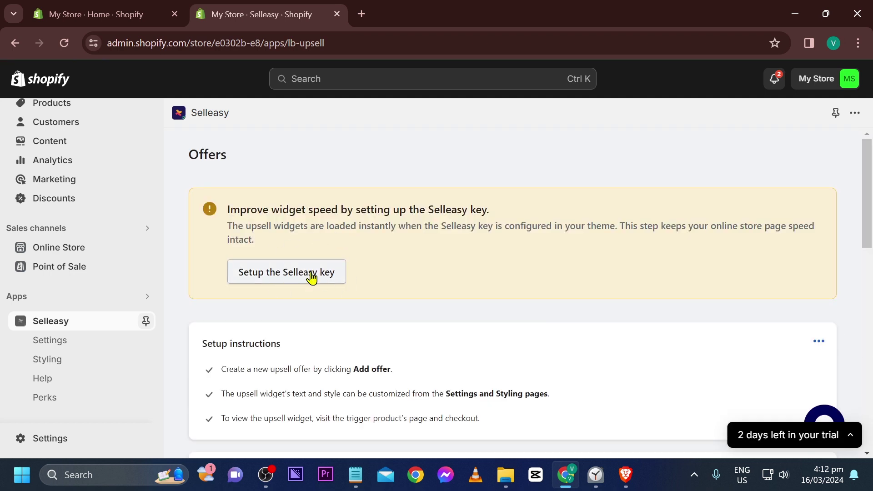
left_click(311, 275)
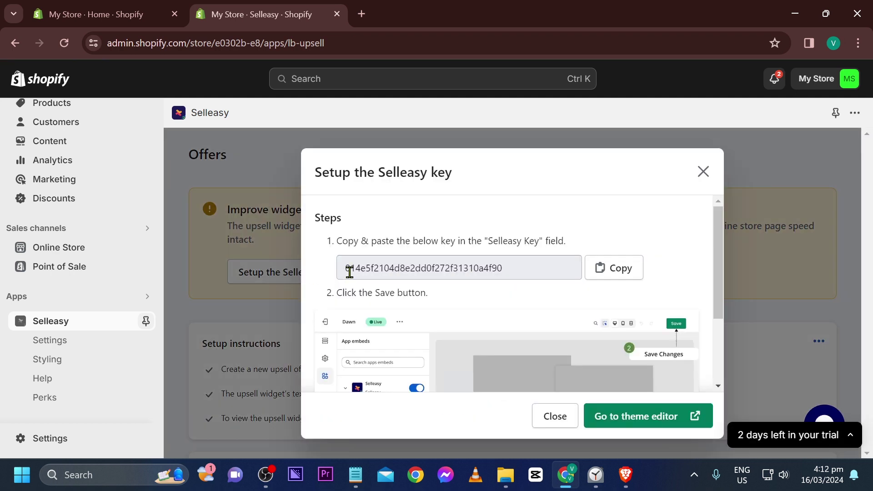
left_click(617, 270)
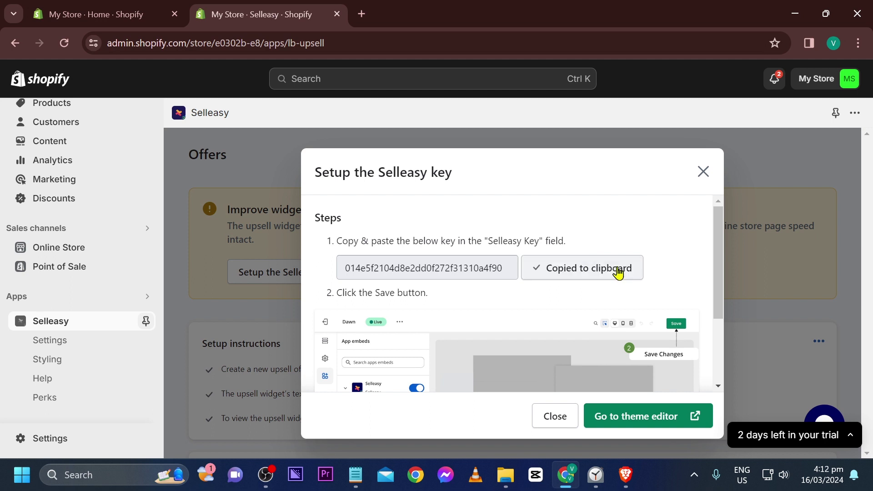
left_click(614, 417)
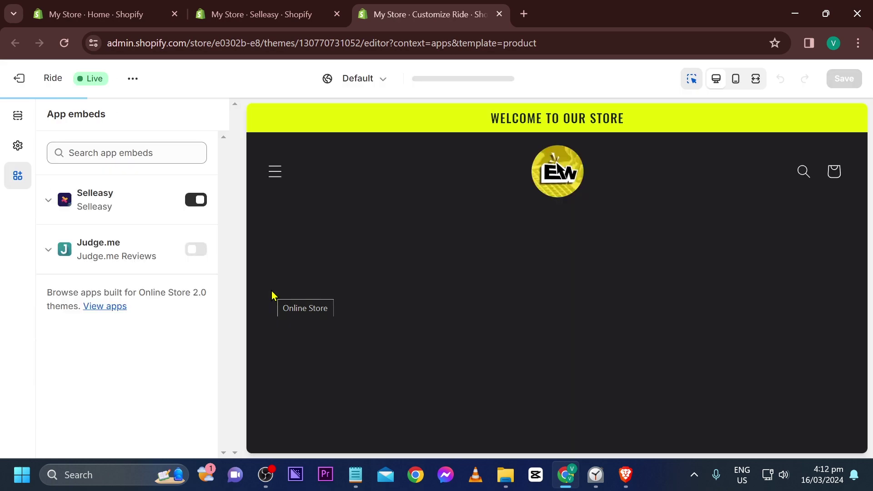
Paste the key into the Selleasy Key field, save the theme, and close the setup steps.
left_click(94, 200)
left_click(97, 260)
key("ctrl+v")
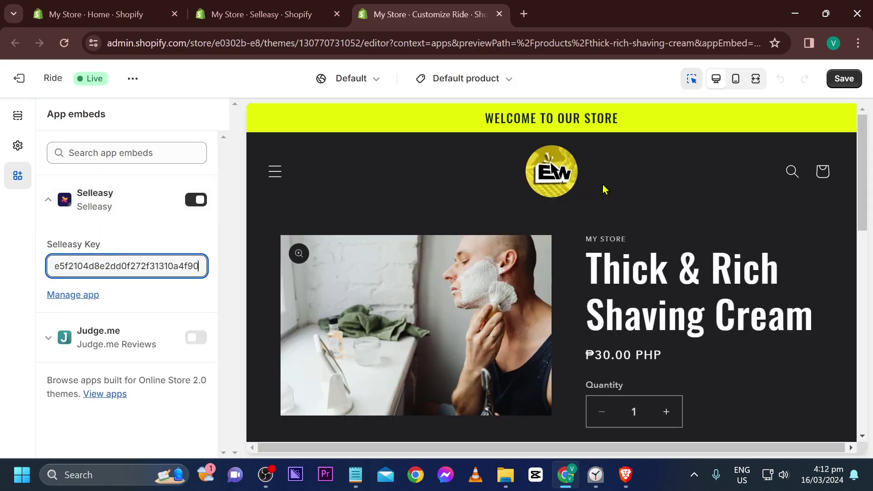
left_click(843, 78)
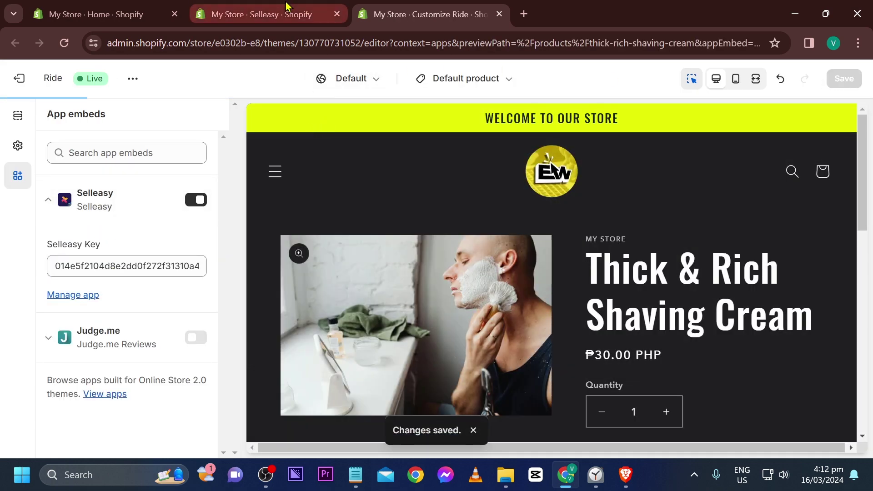
left_click(288, 10)
left_click(704, 170)
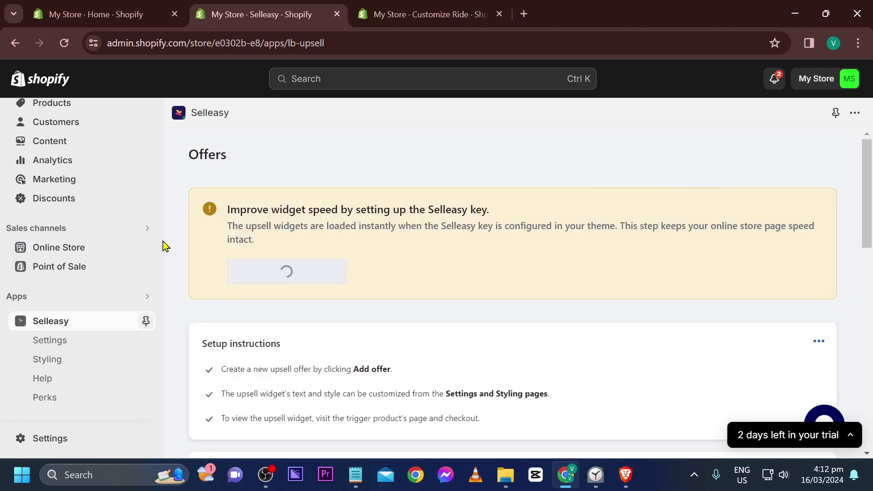
left_click(145, 248)
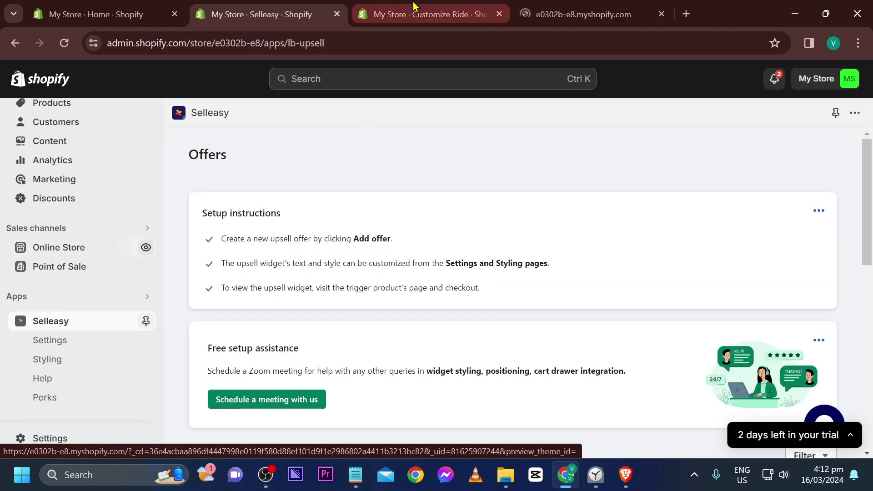
Open the Ultimate Beard Grooming Kit page in the storefront preview and tick the Thick & Rich Shaving Cream add-on.
left_click_drag(552, 14, 396, 14)
scroll(167, 339, "down", 1)
scroll(179, 346, "down", 10)
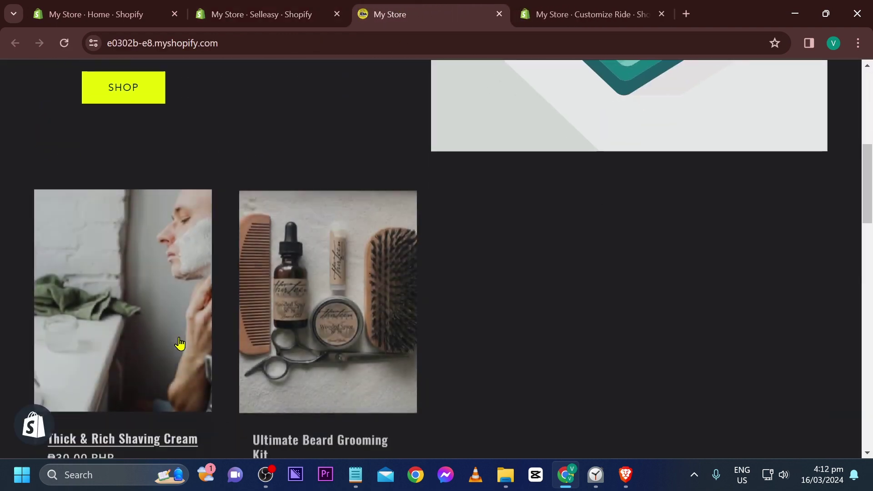
left_click(304, 259)
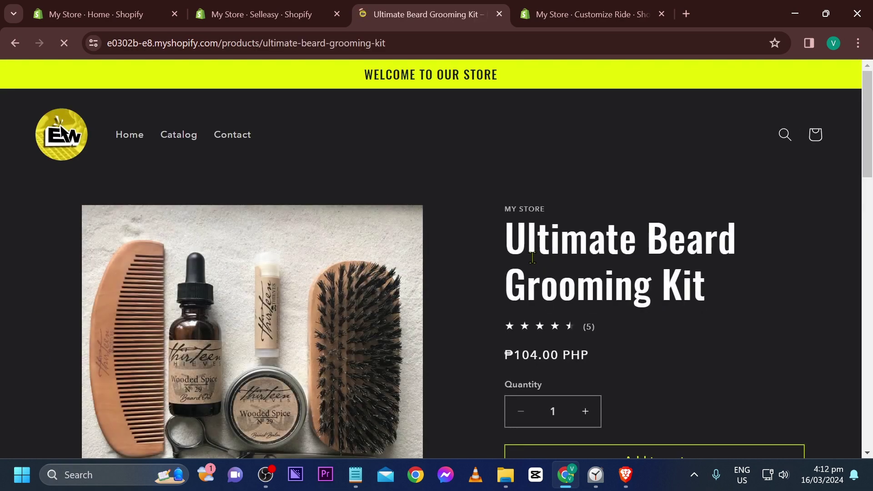
scroll(532, 258, "down", 5)
left_click(575, 355)
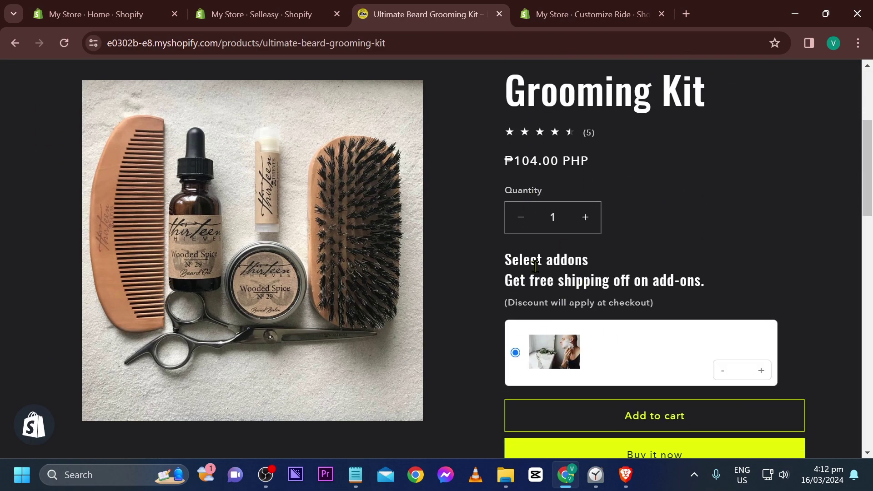
Add the kit and add-on to the cart and view the cart totalling ₱134.00.
scroll(604, 351, "down", 1)
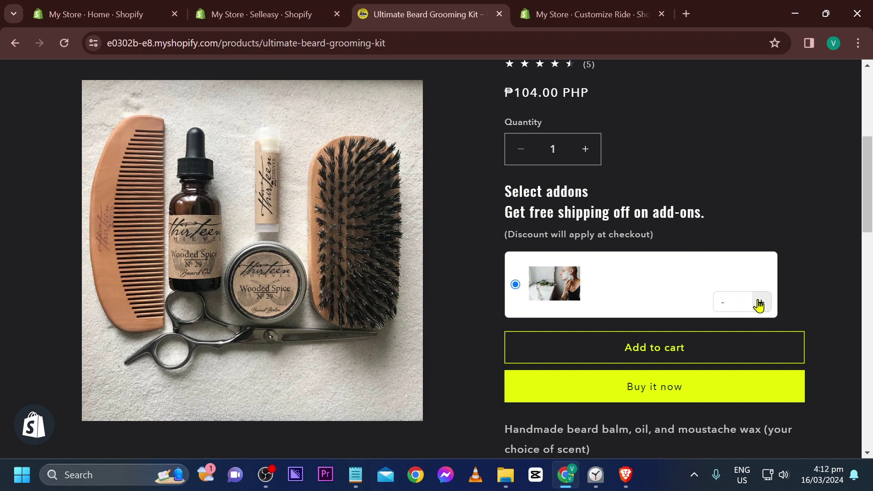
scroll(476, 222, "down", 2)
scroll(476, 222, "up", 1)
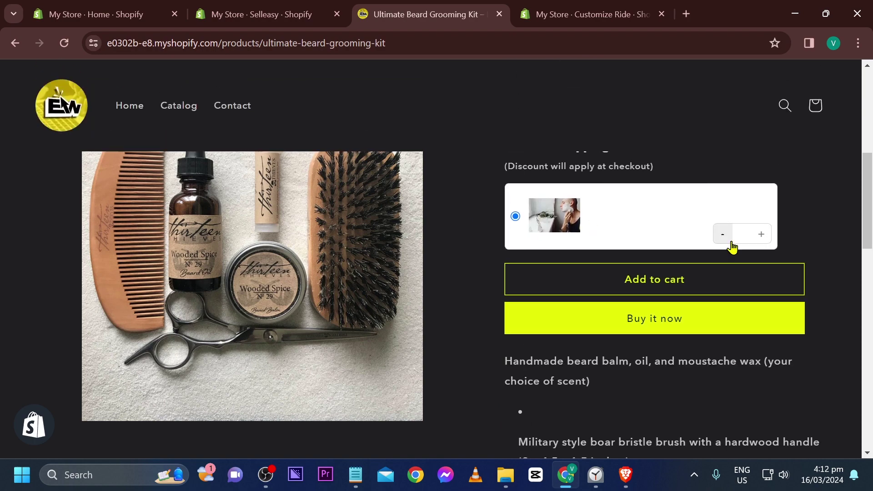
scroll(711, 238, "up", 1)
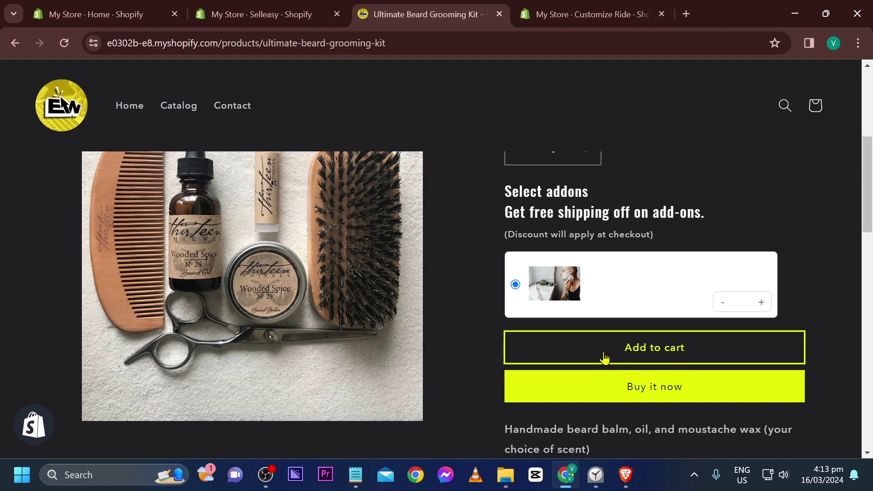
left_click(657, 353)
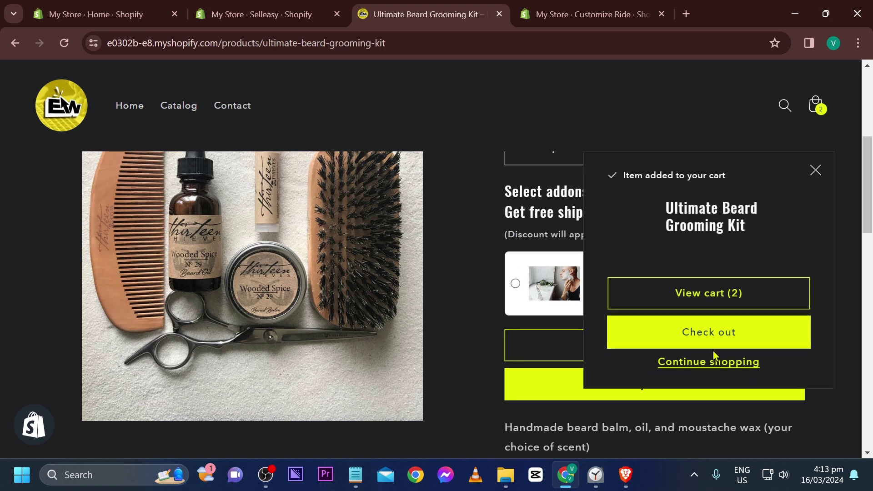
left_click(715, 293)
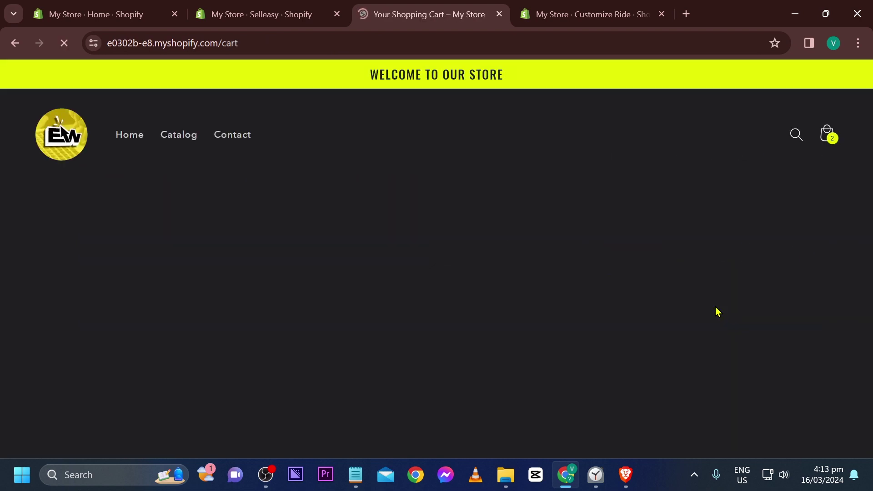
scroll(436, 254, "down", 1)
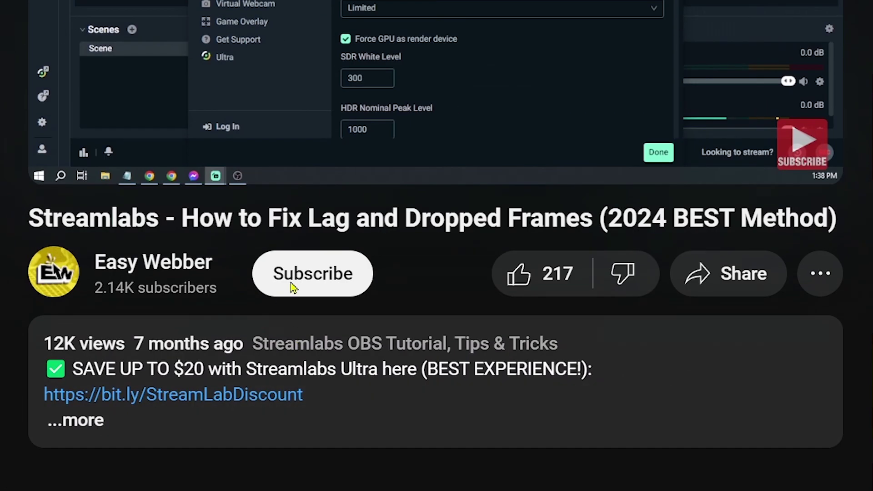
Subscribe to the Streamlabs lag-fix video's channel with notifications set to All.
left_click(296, 285)
left_click(387, 286)
left_click(371, 326)
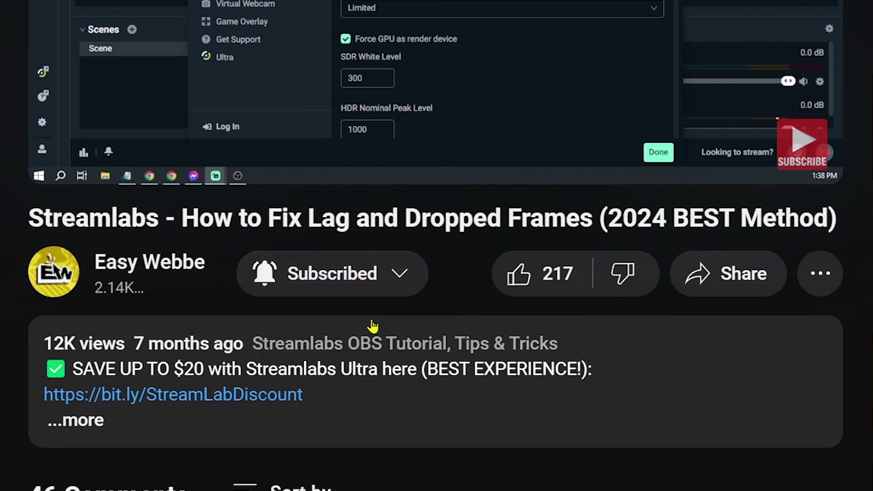